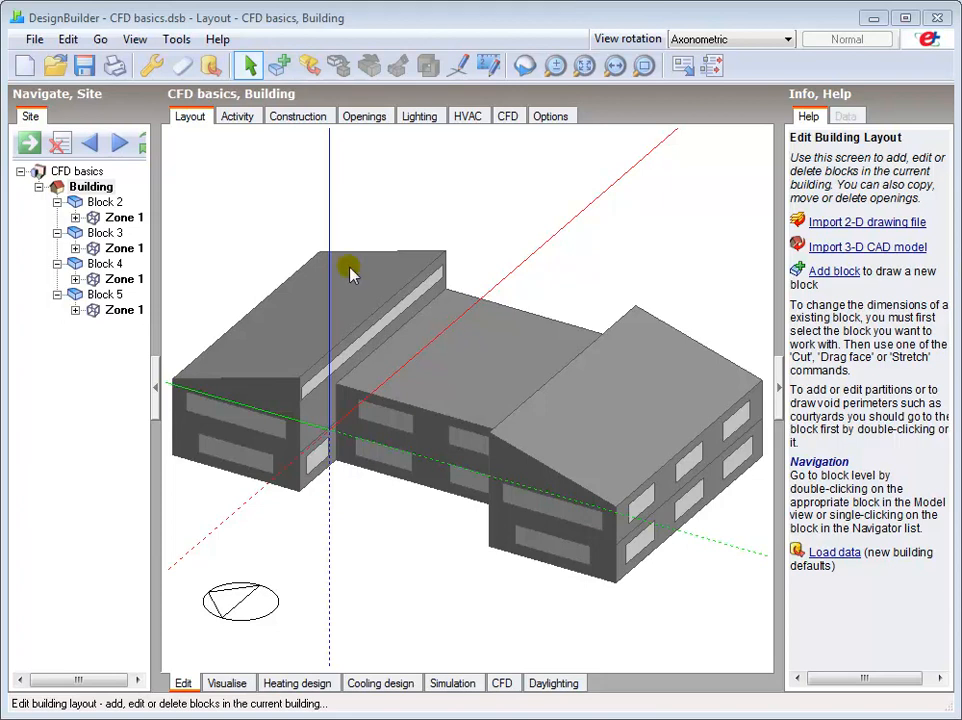
# - Start a new external CFD analysis at site level named Tutorial, keeping the grid type at 1-Non-uniform
pyautogui.click(85, 173)
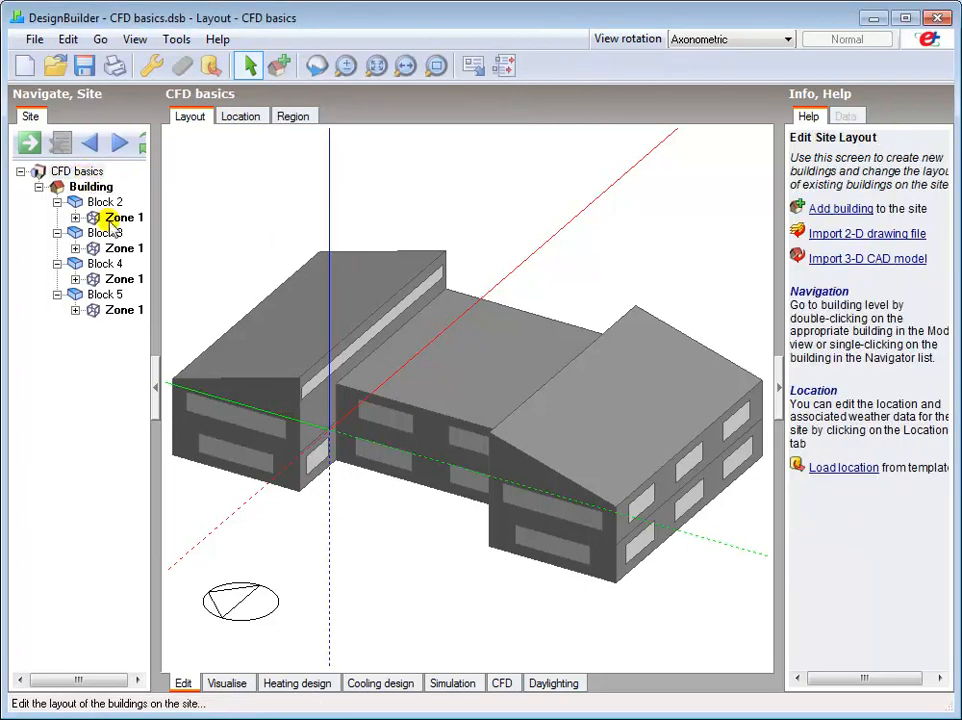
pyautogui.click(502, 684)
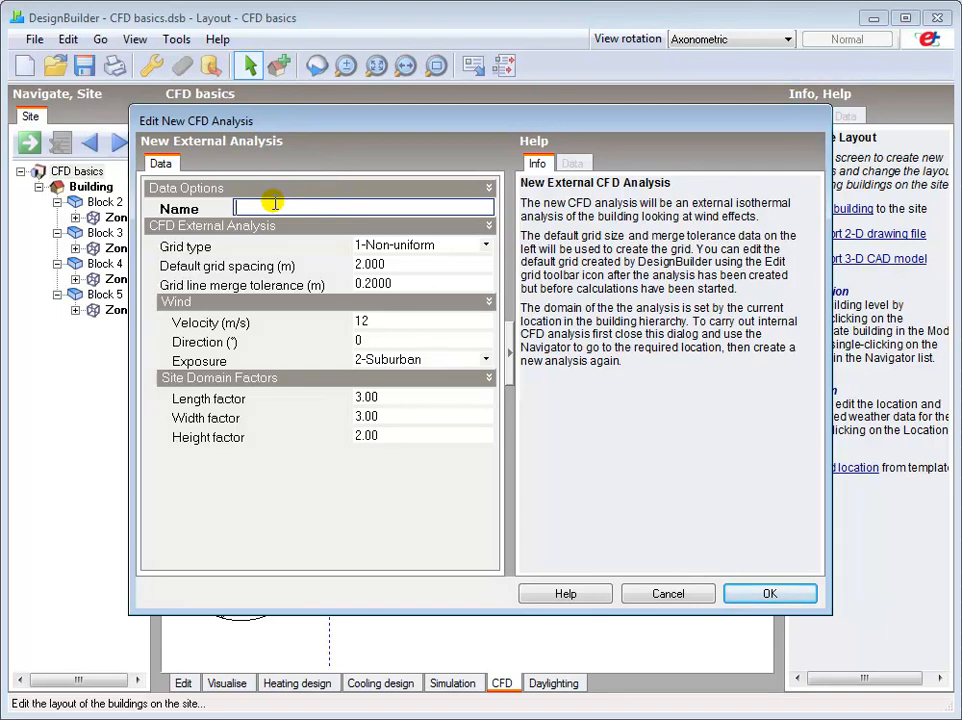
pyautogui.write('Tutorial')
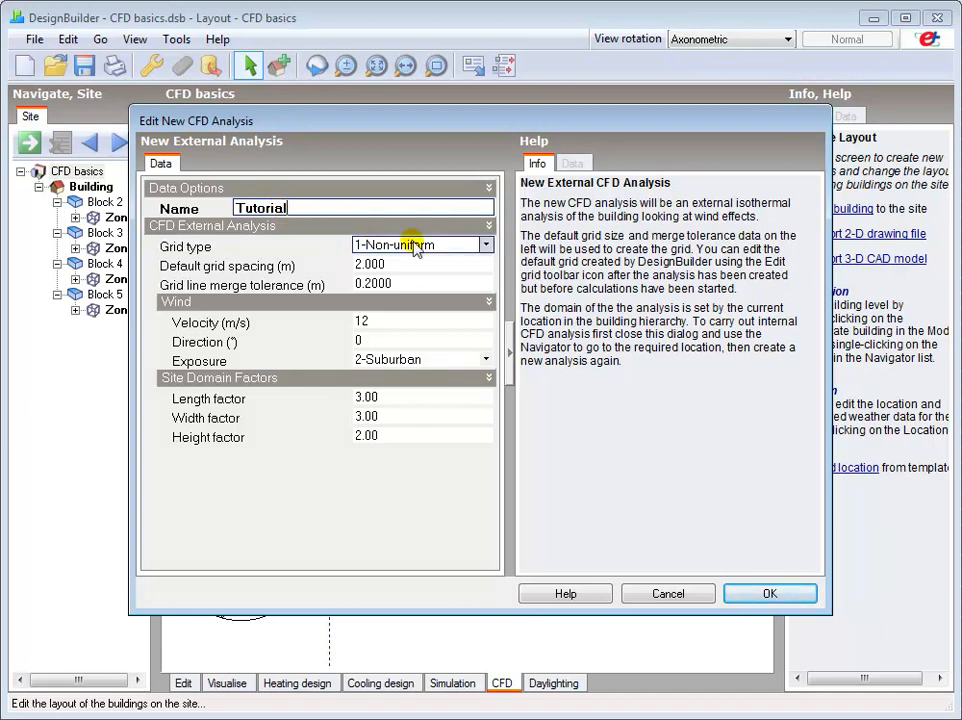
pyautogui.click(485, 247)
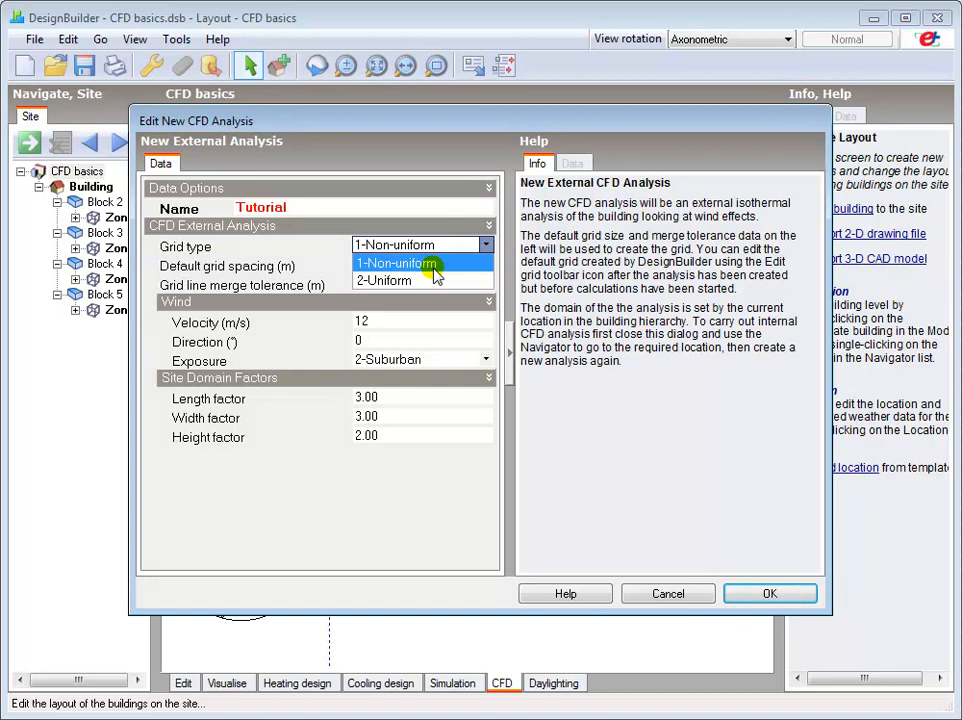
pyautogui.click(485, 245)
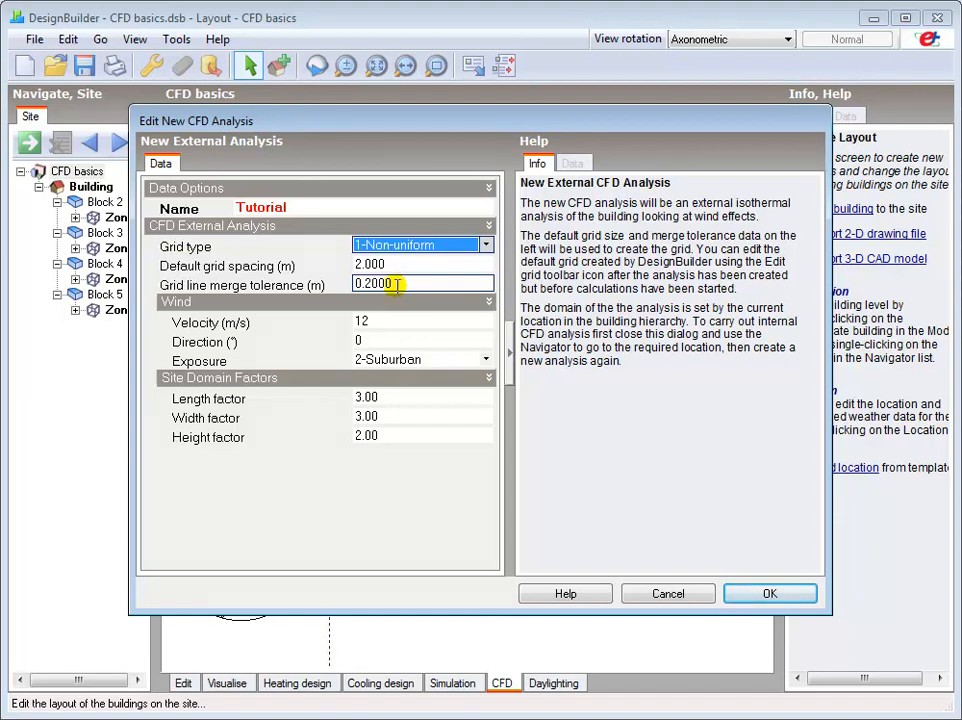
# - Keep the wind exposure at 2-Suburban, set the wind direction to 270°, and create the external analysis
pyautogui.click(370, 321)
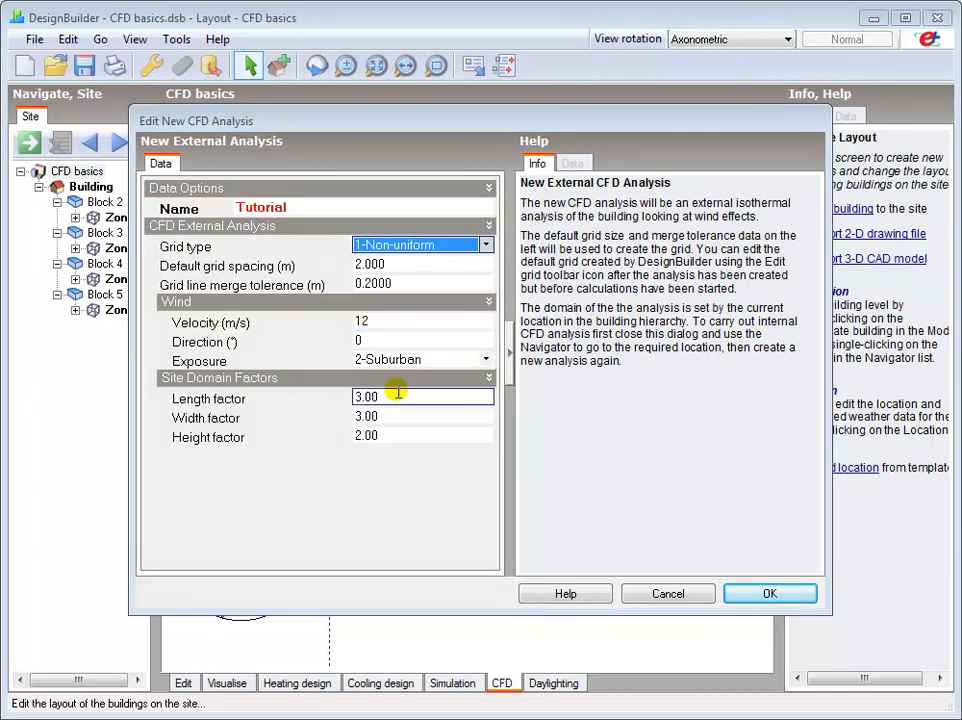
pyautogui.click(487, 360)
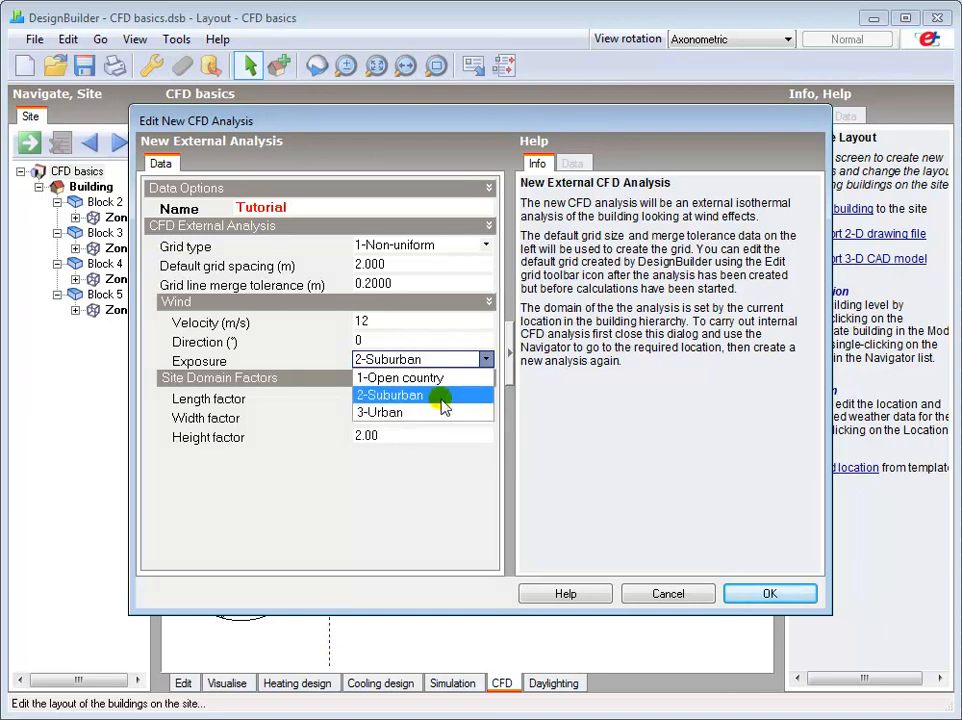
pyautogui.click(489, 364)
pyautogui.click(489, 364)
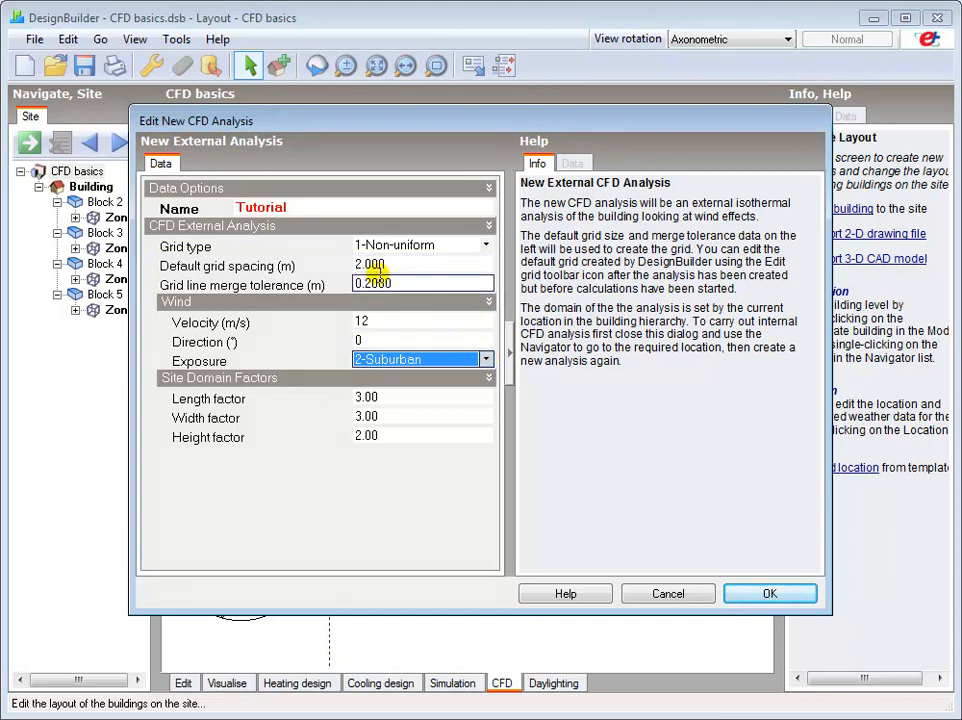
pyautogui.click(365, 341)
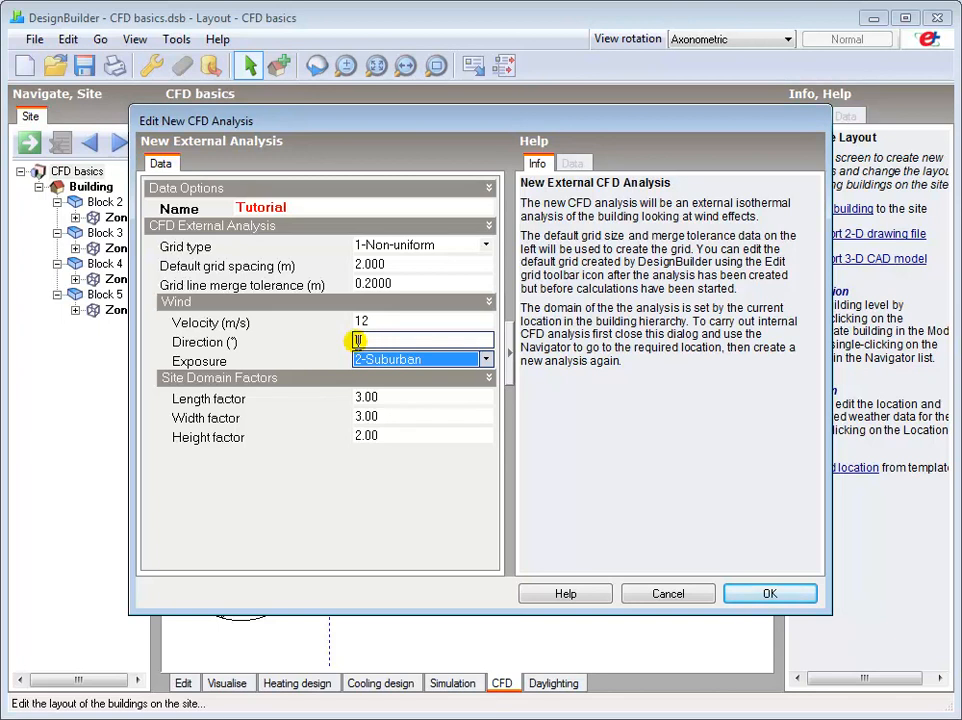
pyautogui.click(360, 341)
pyautogui.write('2700')
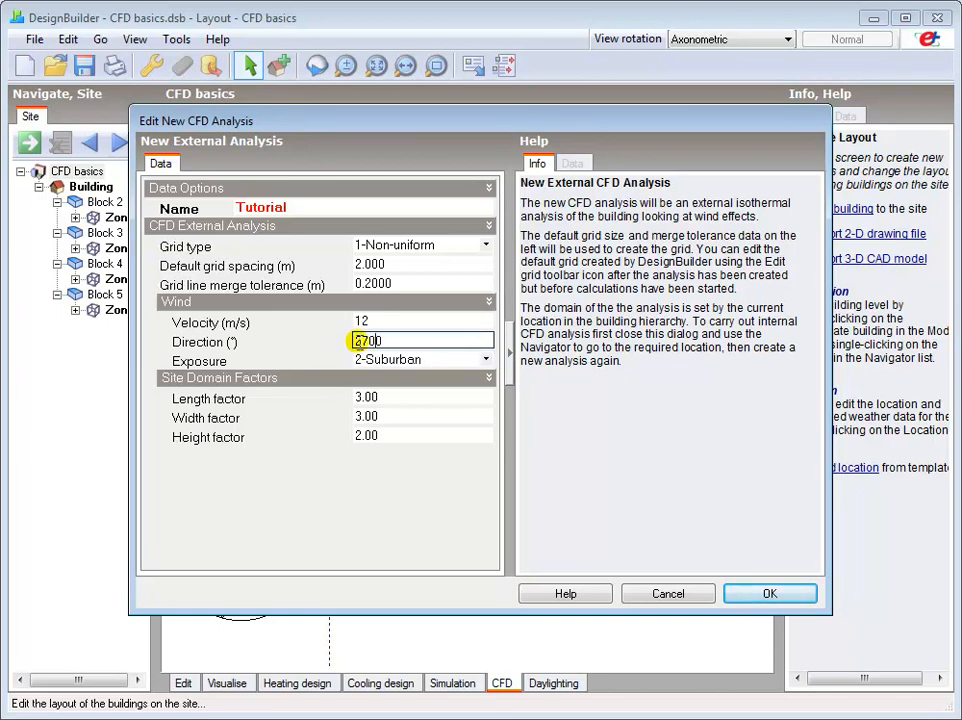
pyautogui.press('BackSpace')
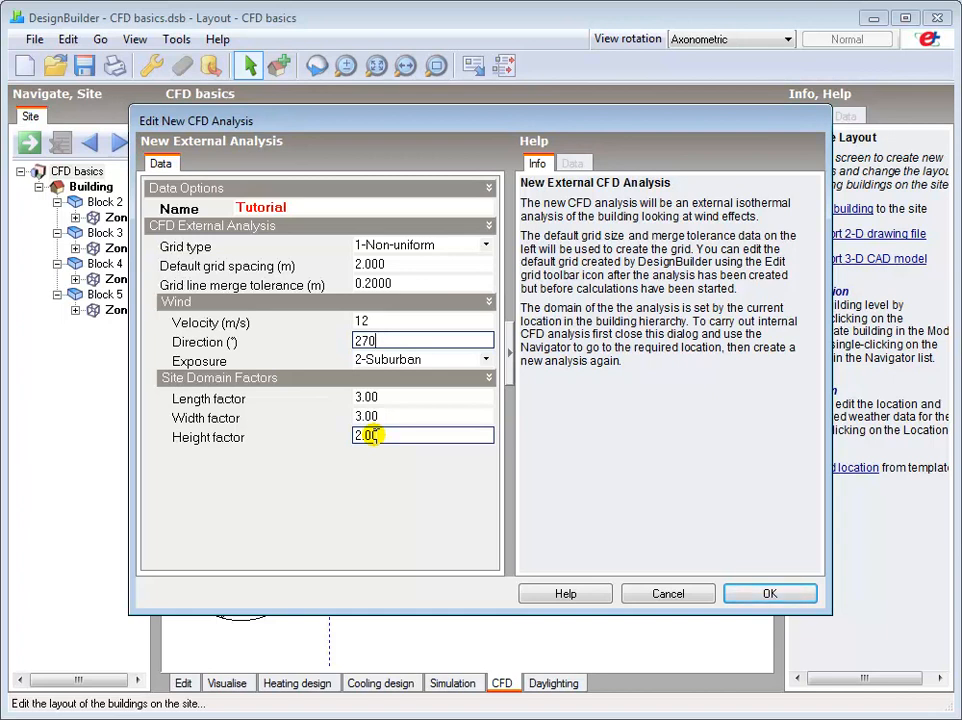
pyautogui.click(368, 436)
pyautogui.click(376, 436)
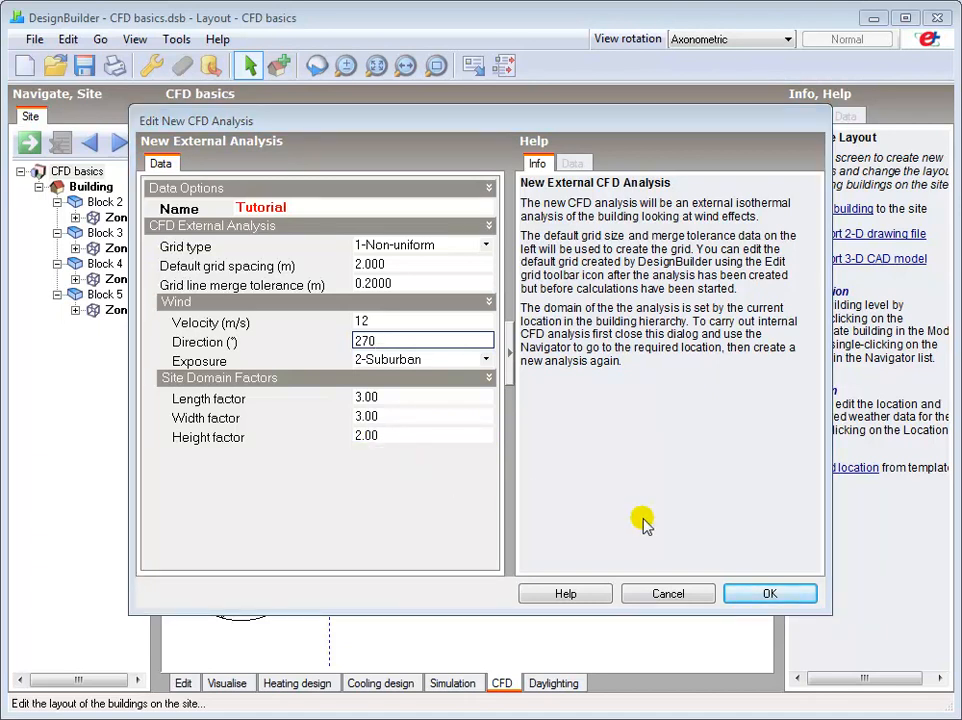
pyautogui.click(769, 594)
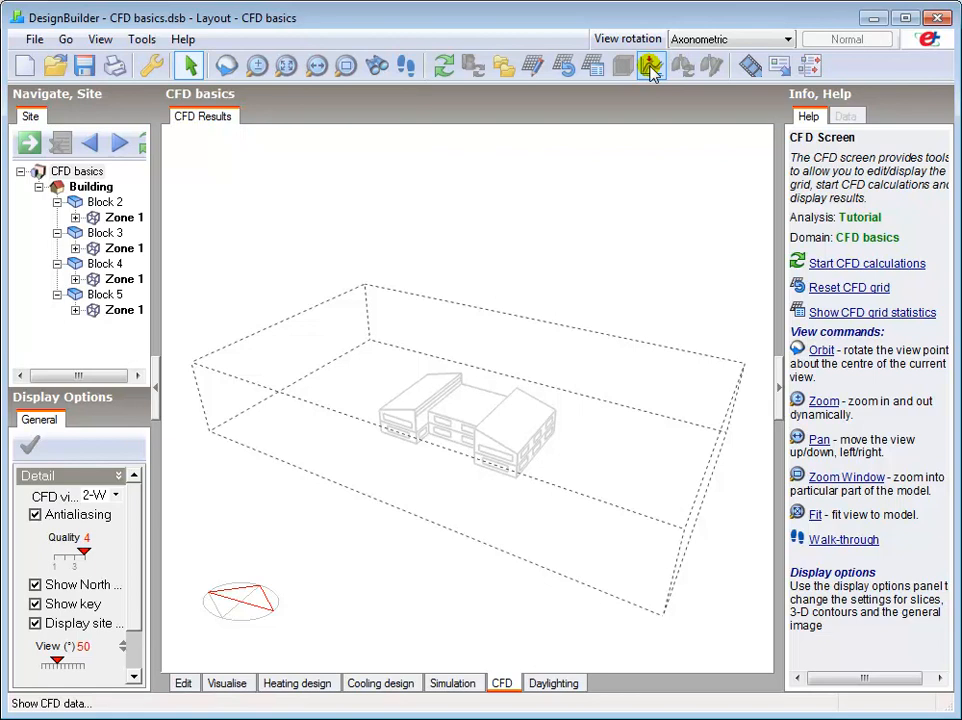
# - Inspect the CFD grid regions across the site domain and check the grid statistics
pyautogui.click(532, 70)
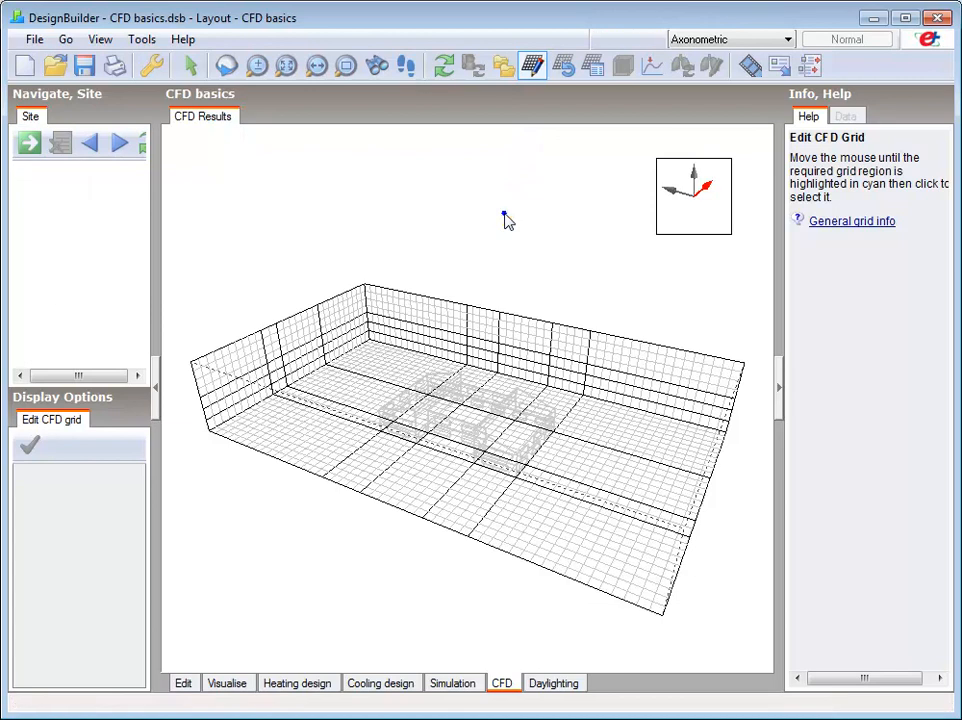
pyautogui.rightClick(506, 217)
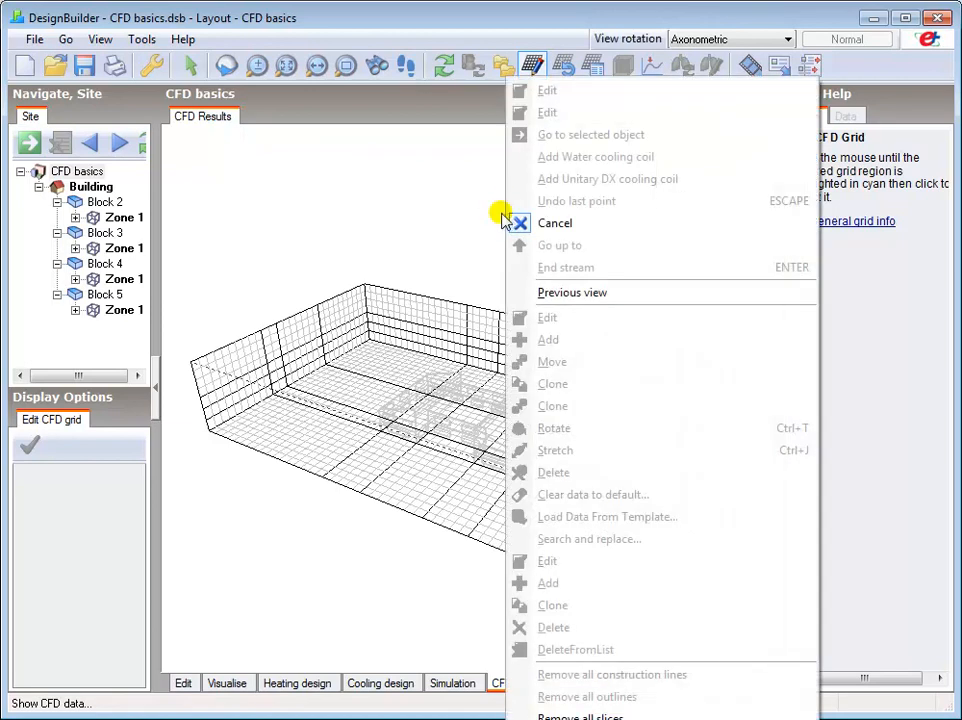
pyautogui.click(556, 224)
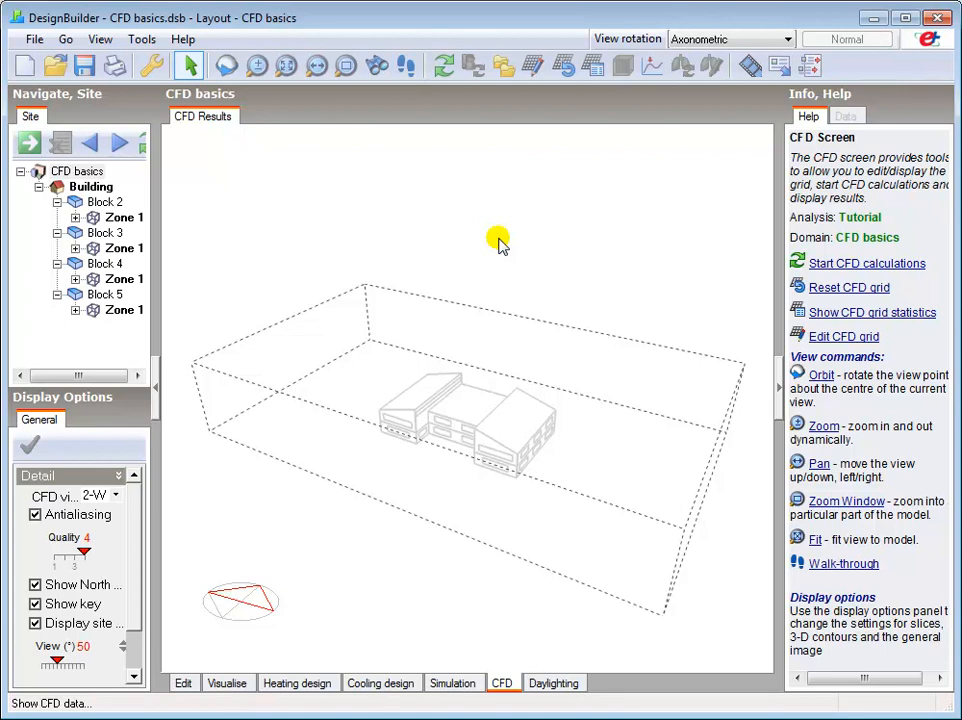
pyautogui.click(592, 66)
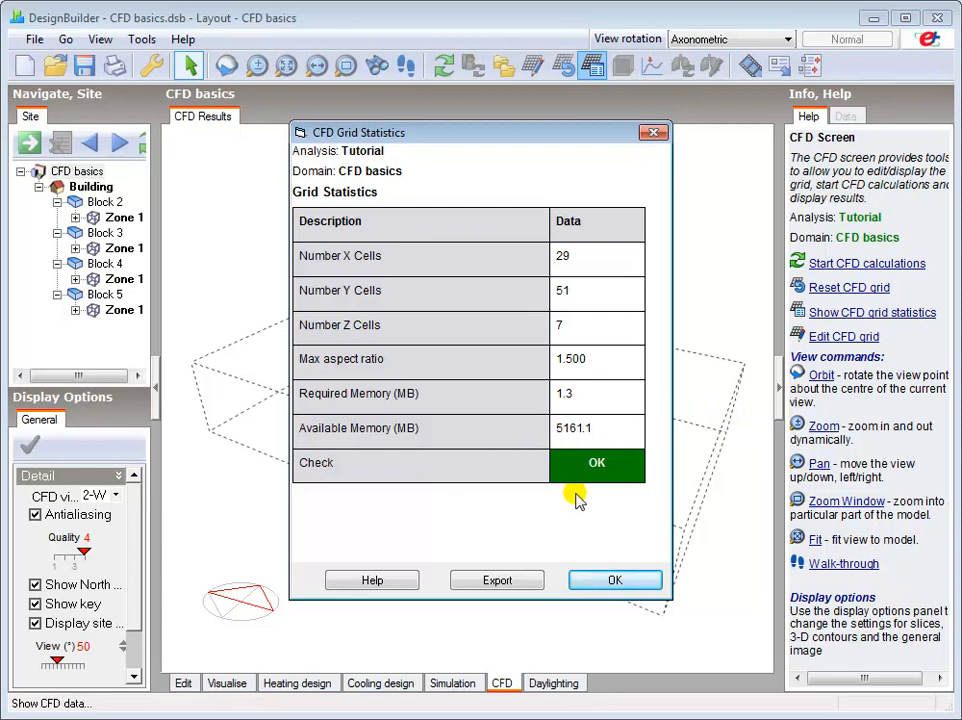
pyautogui.click(614, 582)
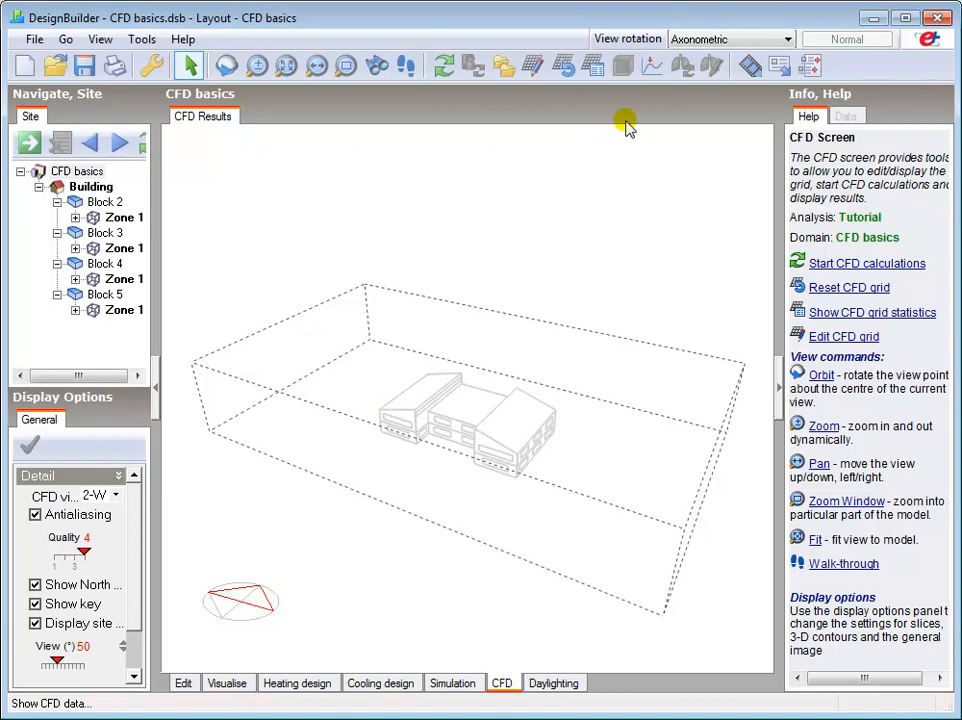
# - Examine the default CFD monitor point's position relative to the building within the site domain
pyautogui.click(653, 66)
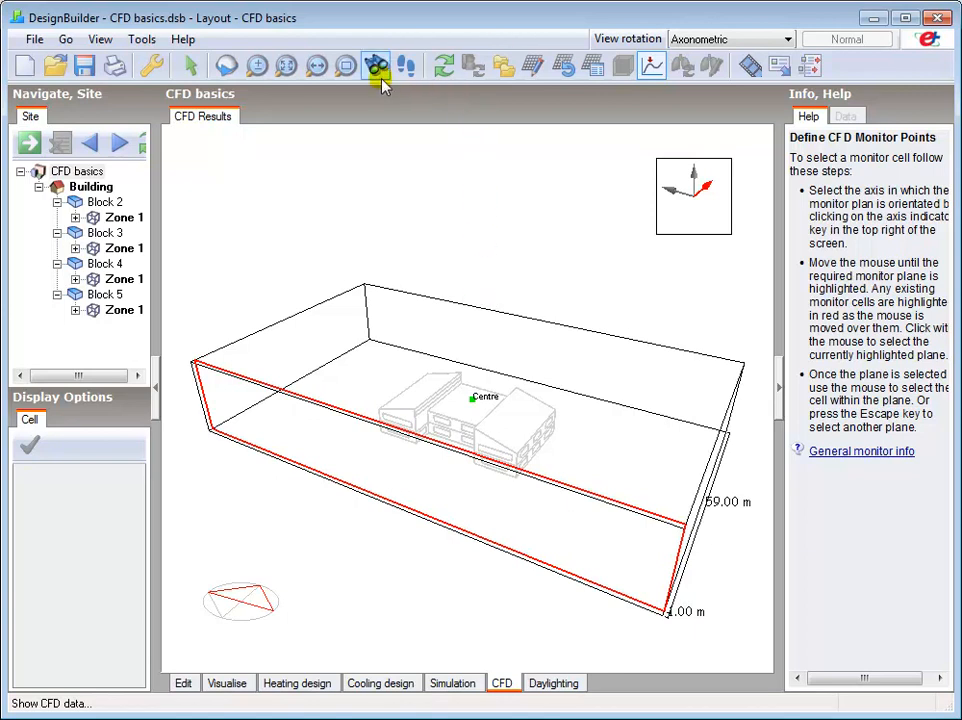
pyautogui.click(225, 66)
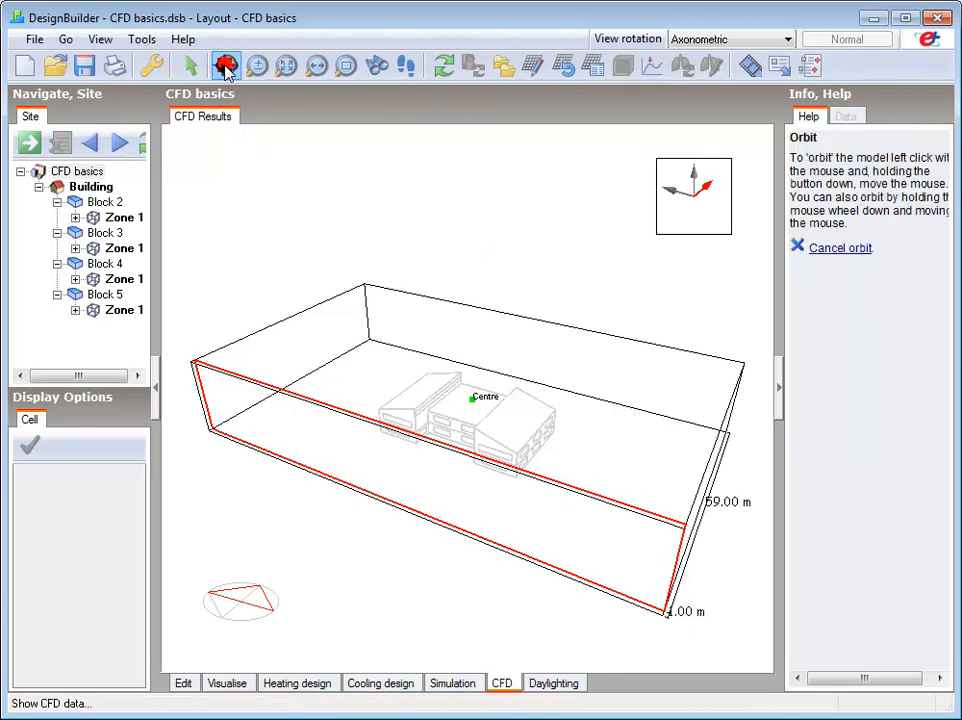
pyautogui.moveTo(399, 511); pyautogui.dragTo(488, 420)
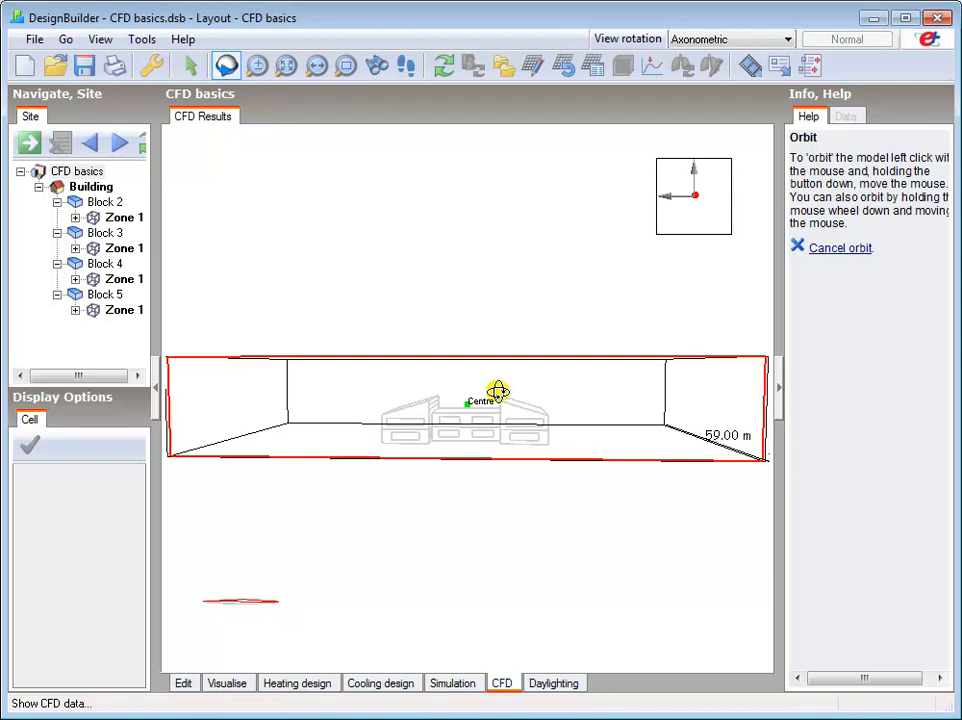
pyautogui.click(817, 248)
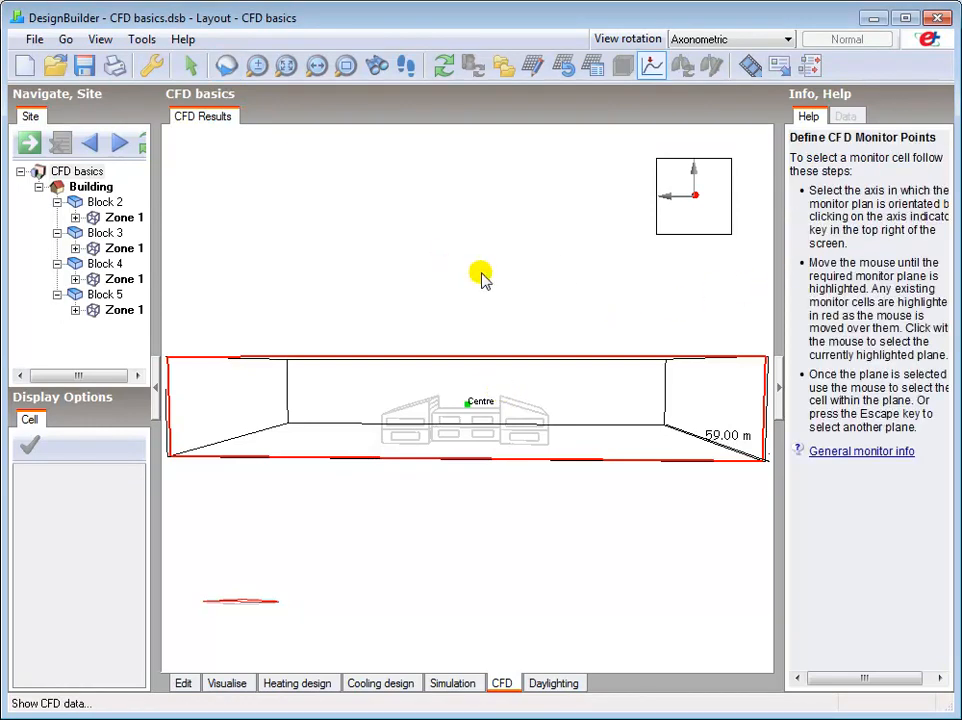
pyautogui.rightClick(479, 273)
pyautogui.click(502, 225)
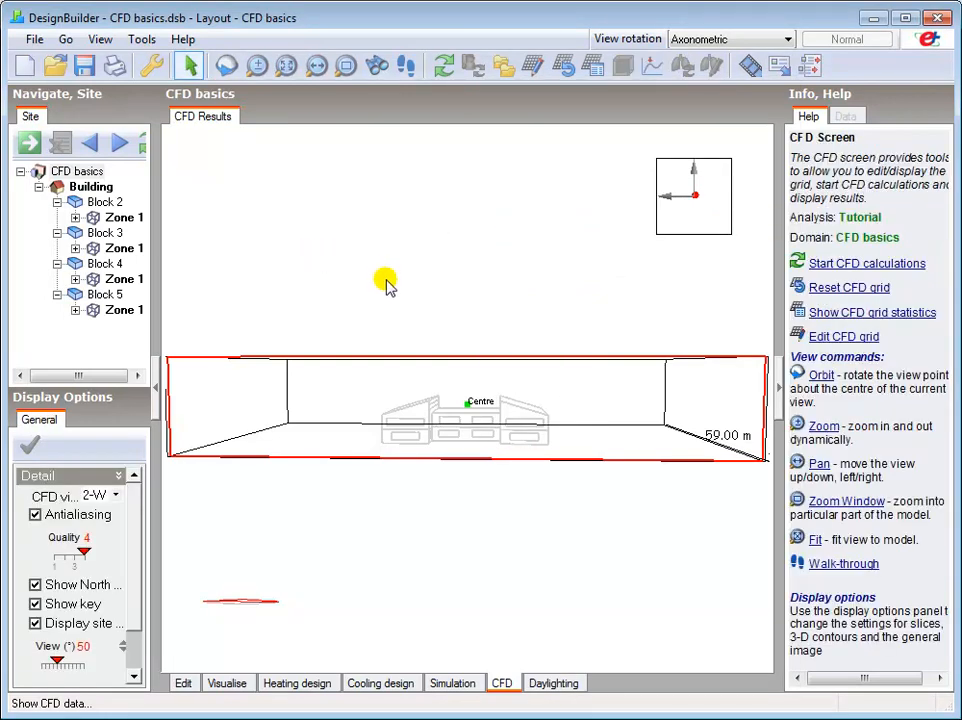
# - In the CFD calculation options, add the X-, Y- and Z-axis velocities to the residual display
pyautogui.click(828, 268)
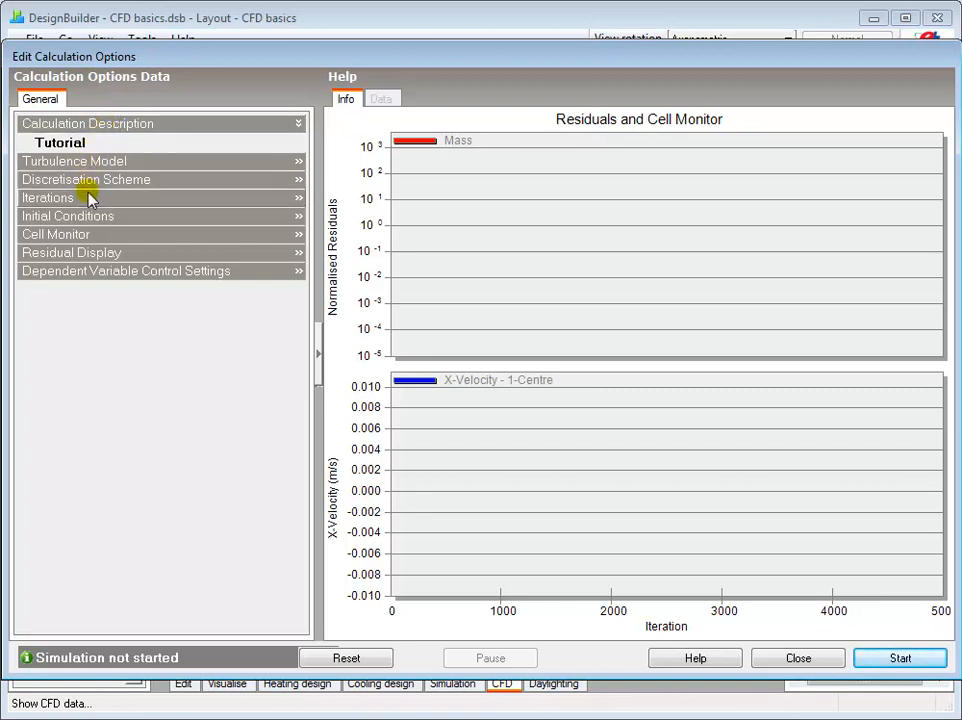
pyautogui.click(82, 236)
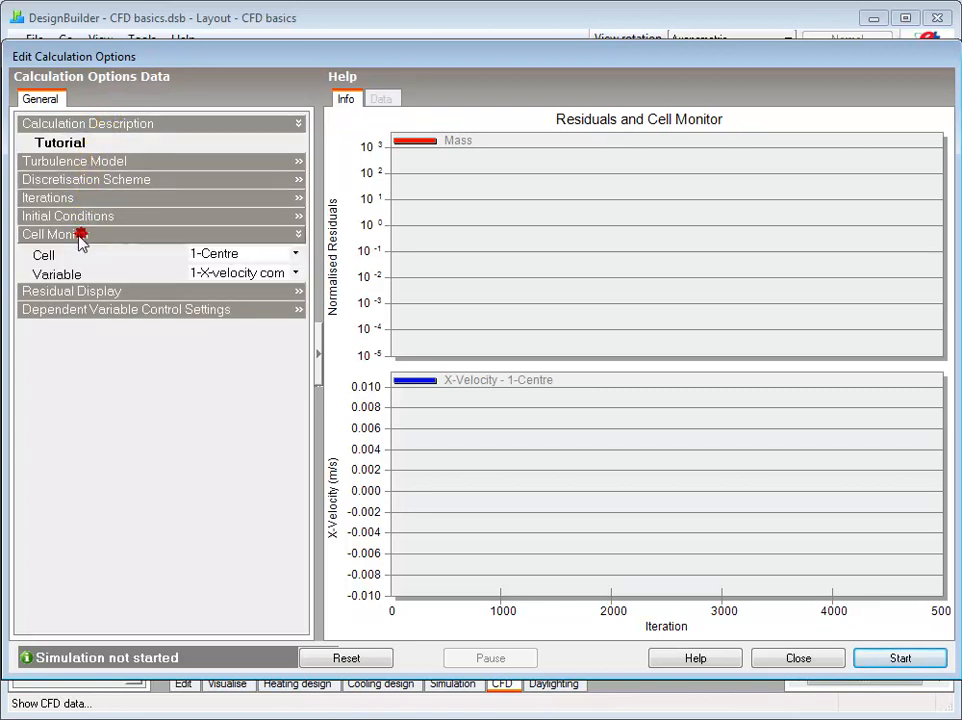
pyautogui.click(72, 291)
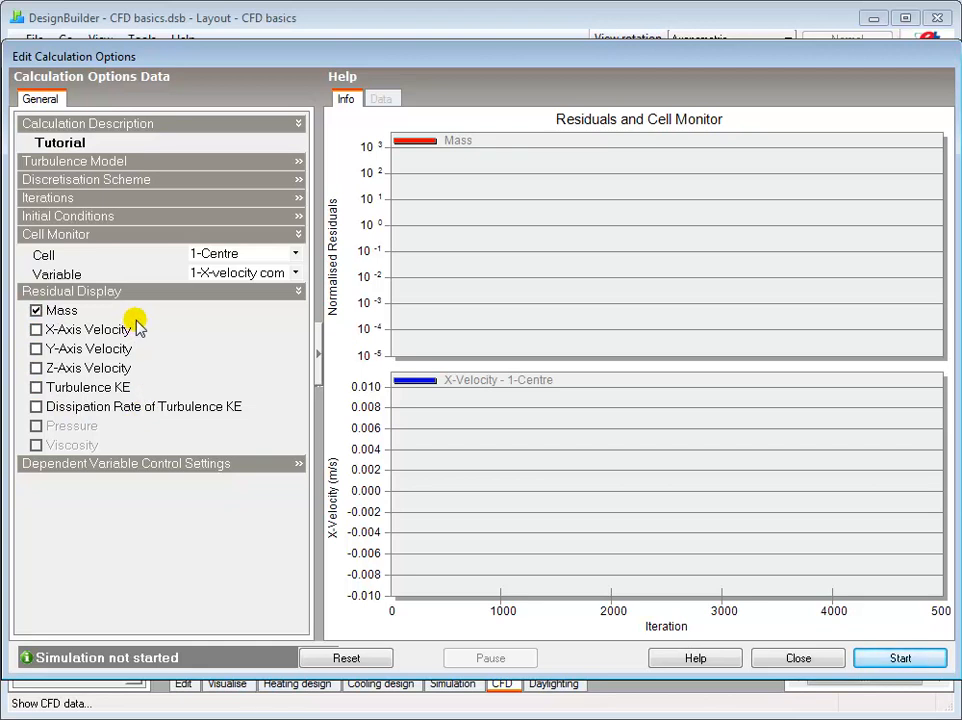
pyautogui.click(55, 332)
pyautogui.click(55, 351)
pyautogui.click(57, 369)
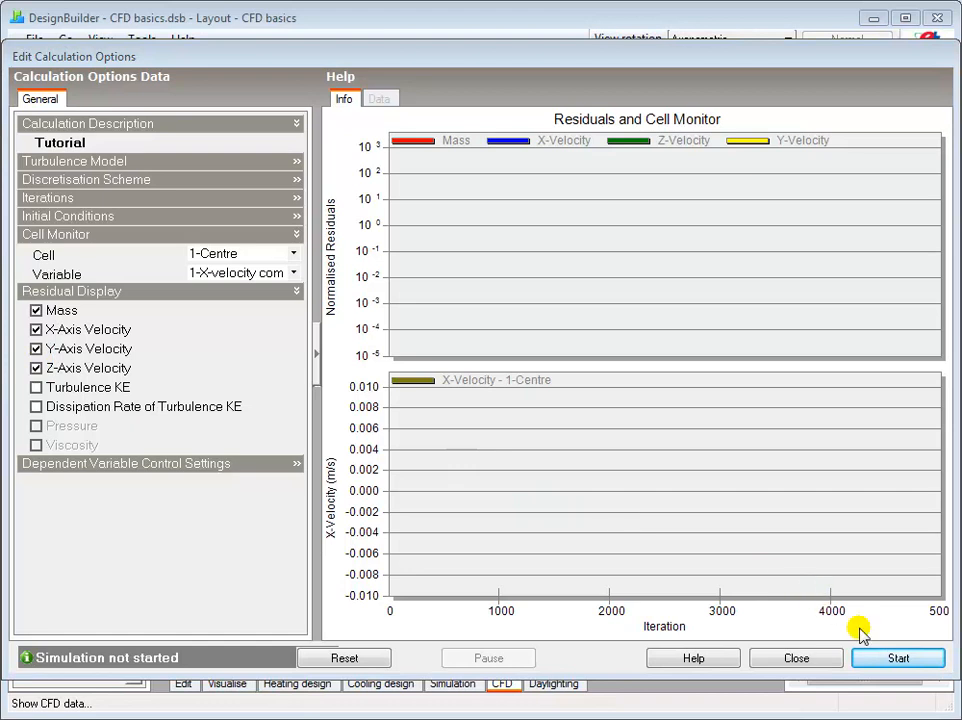
# - Run the CFD calculation until it finishes, pausing once to check the cell monitor's cell and variable choices
pyautogui.click(889, 657)
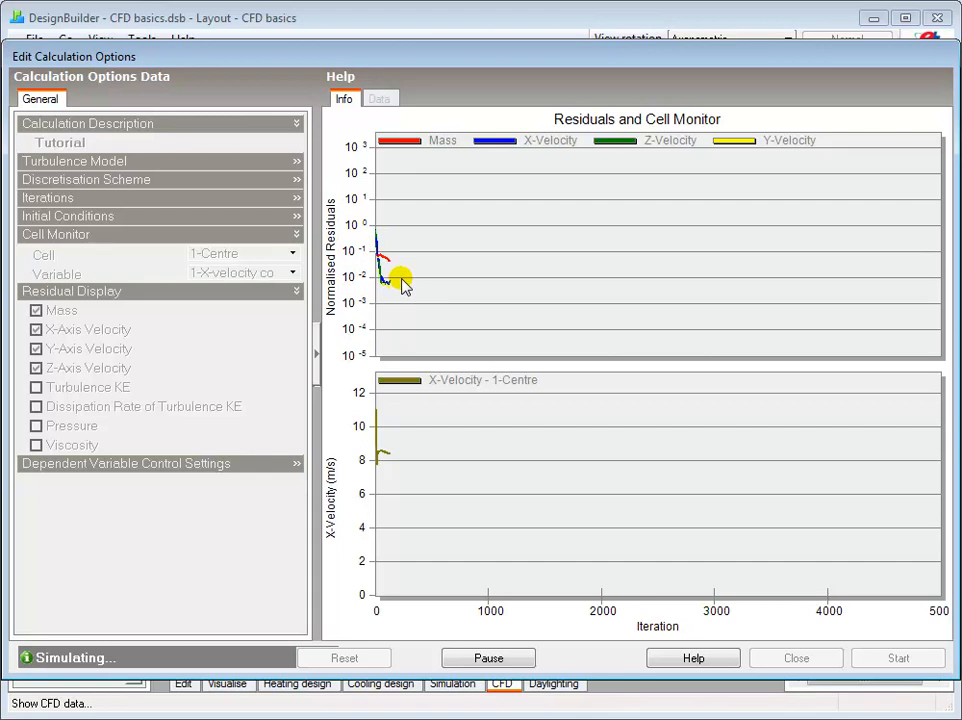
pyautogui.click(488, 659)
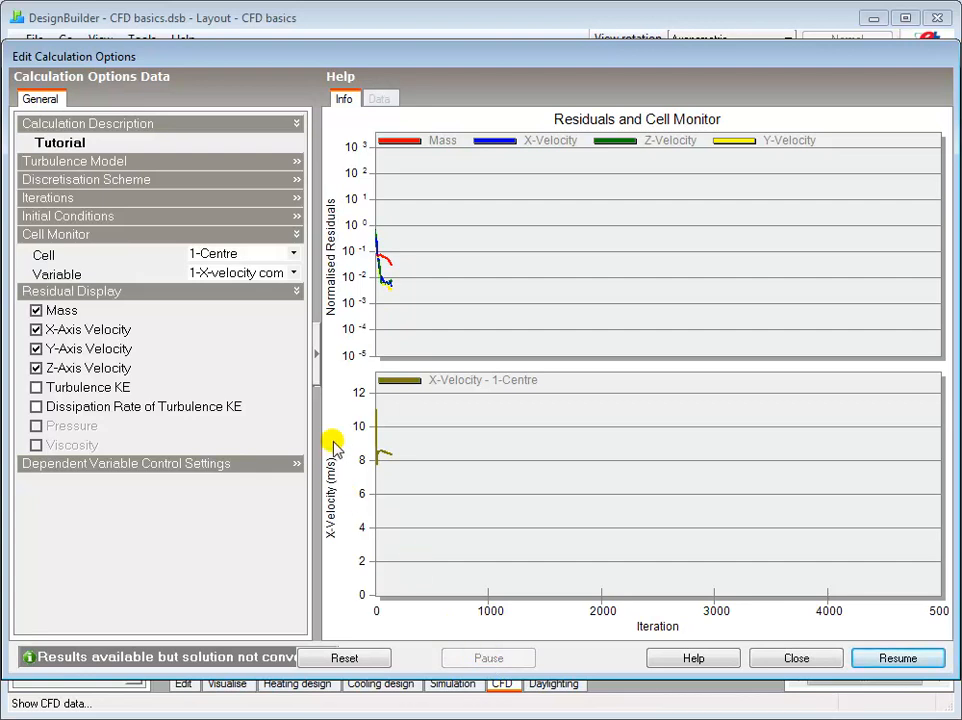
pyautogui.click(294, 256)
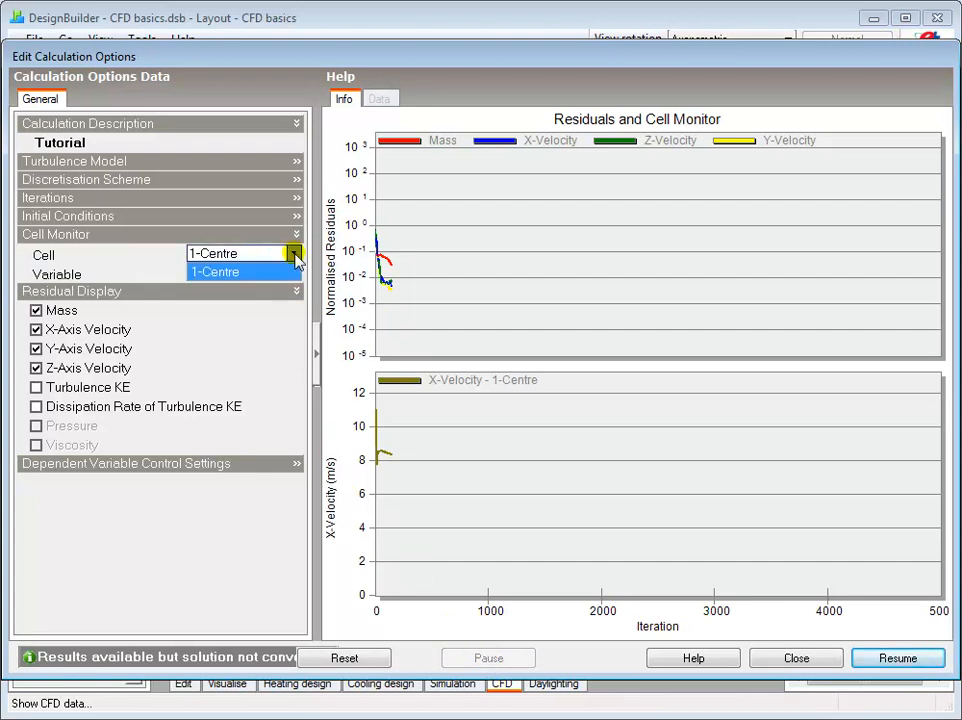
pyautogui.click(295, 256)
pyautogui.click(294, 273)
pyautogui.click(252, 288)
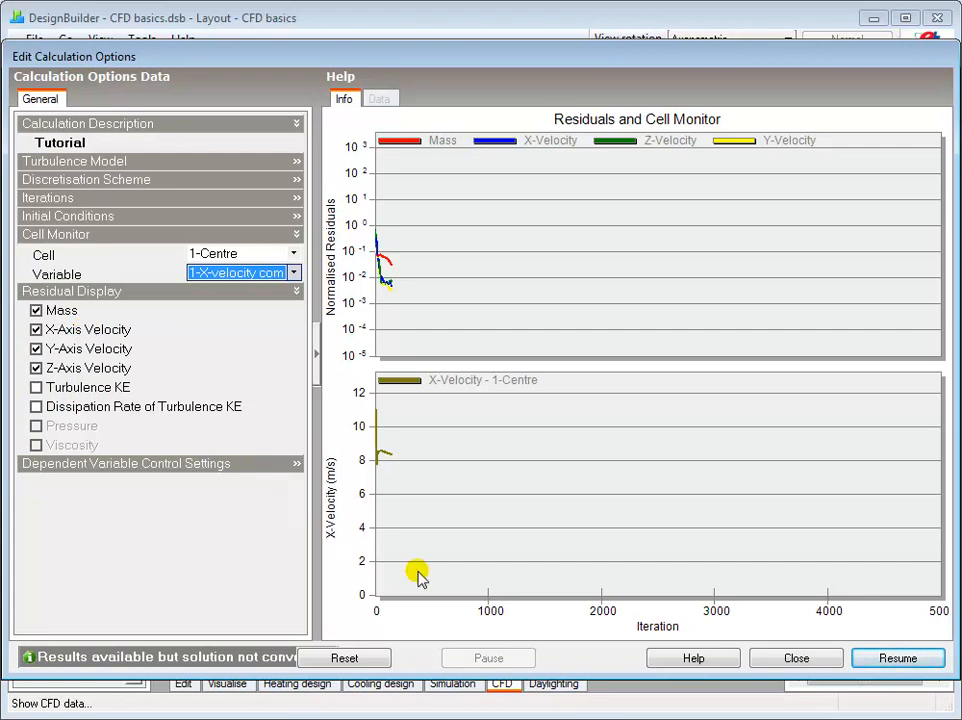
pyautogui.click(893, 659)
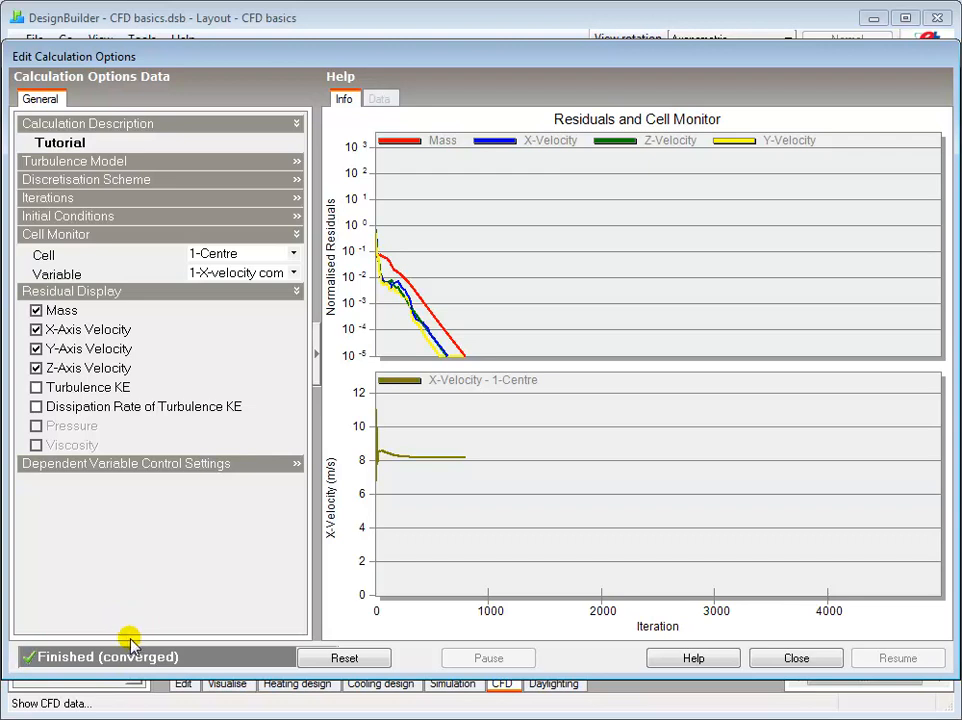
pyautogui.click(797, 658)
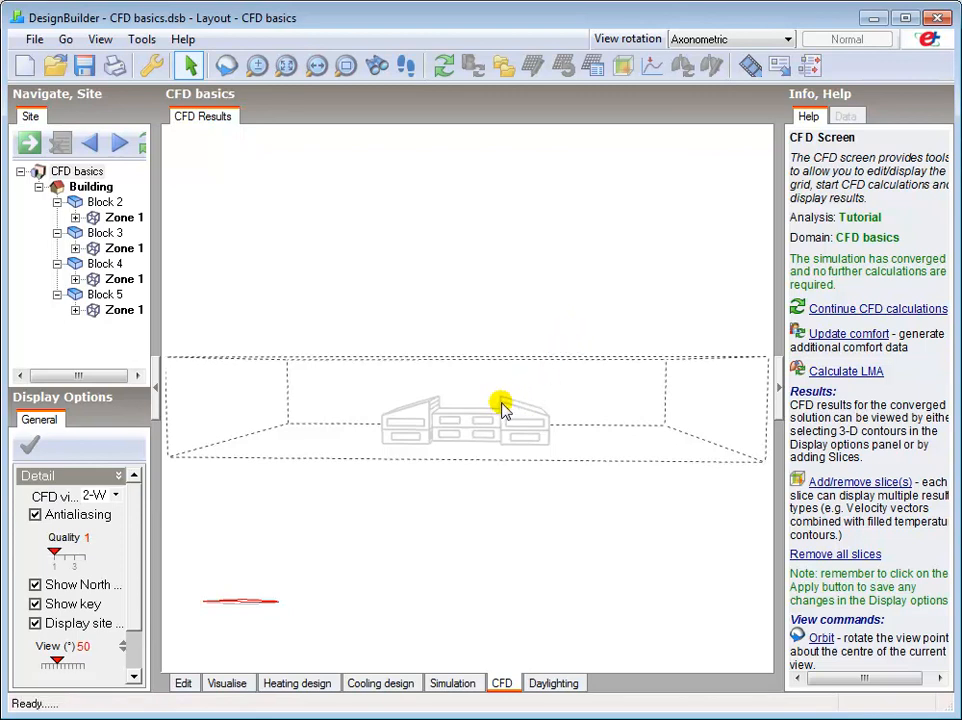
# - In the axonometric view, add a vertical CFD result slice across the long axis of the domain, cutting through the building's end wing
pyautogui.click(622, 66)
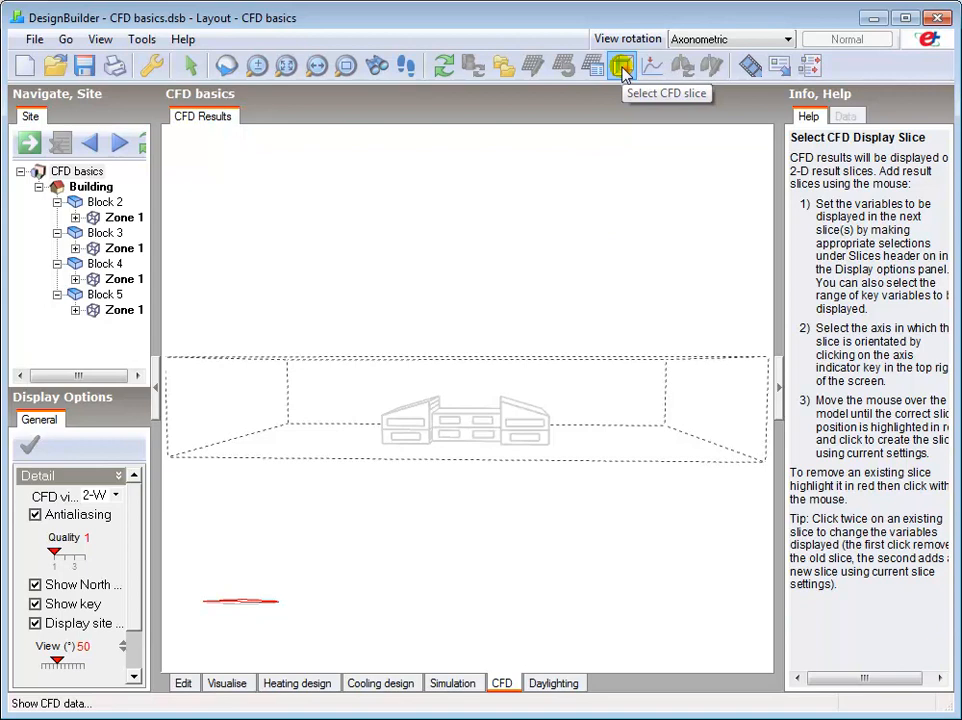
pyautogui.click(679, 38)
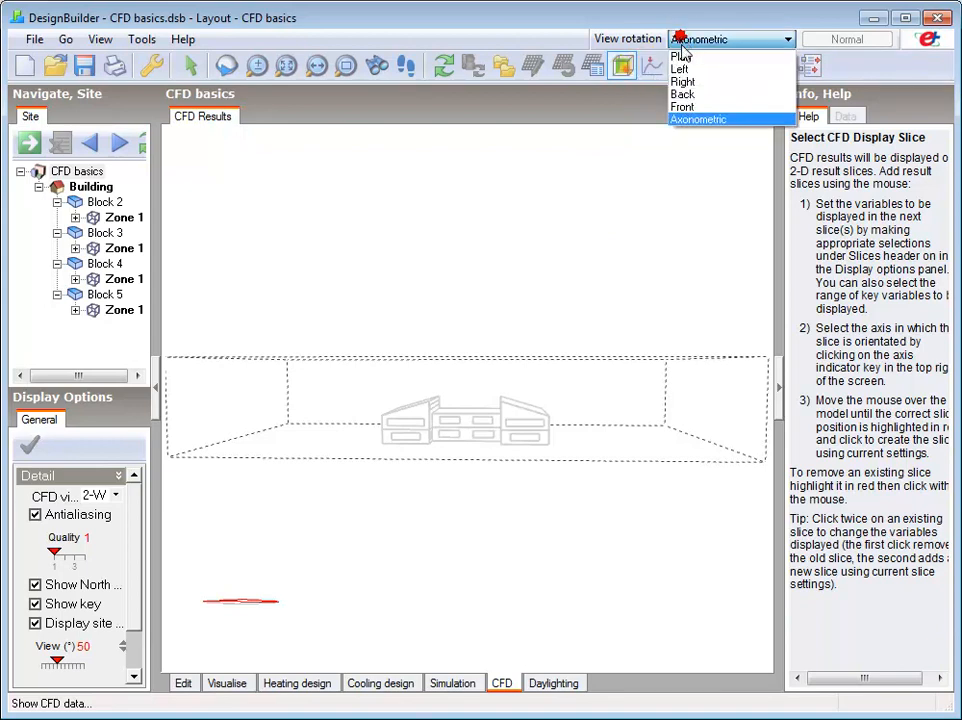
pyautogui.click(679, 118)
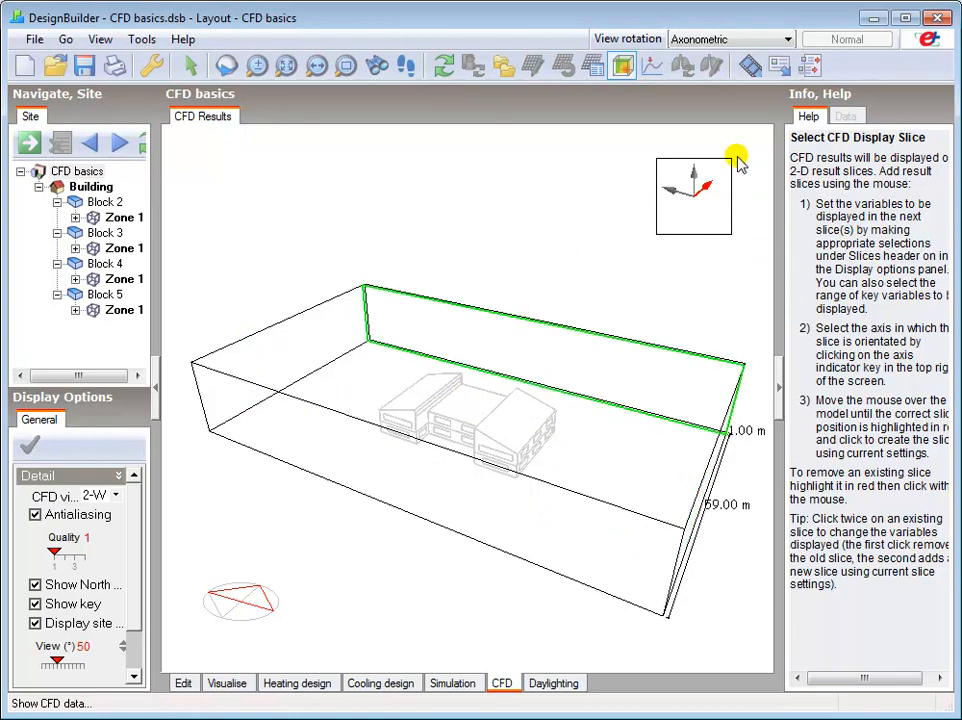
pyautogui.click(672, 193)
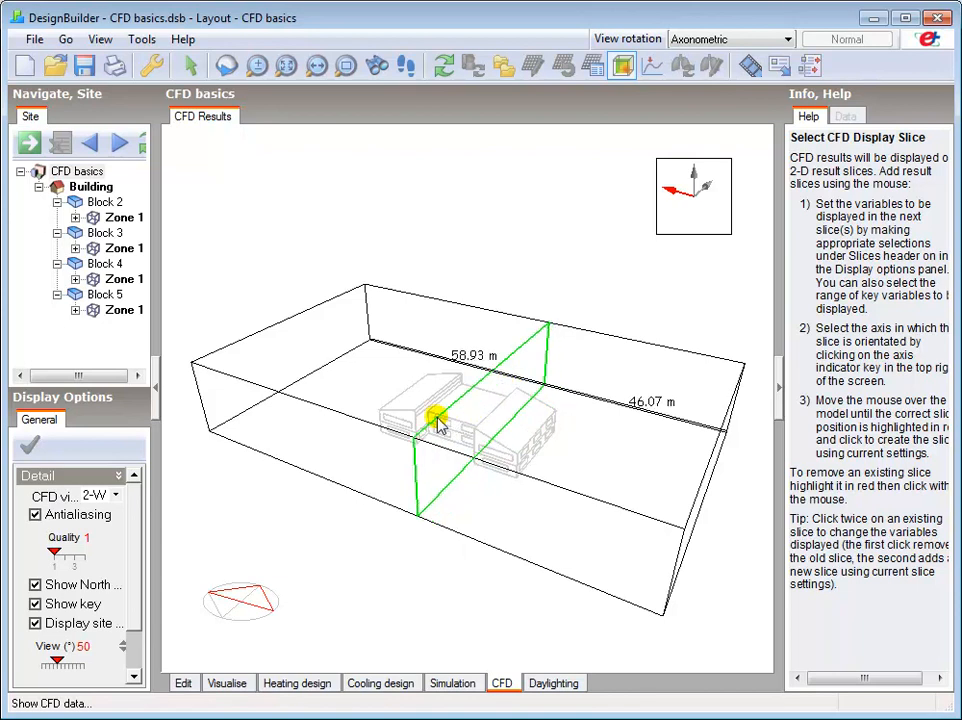
pyautogui.click(382, 397)
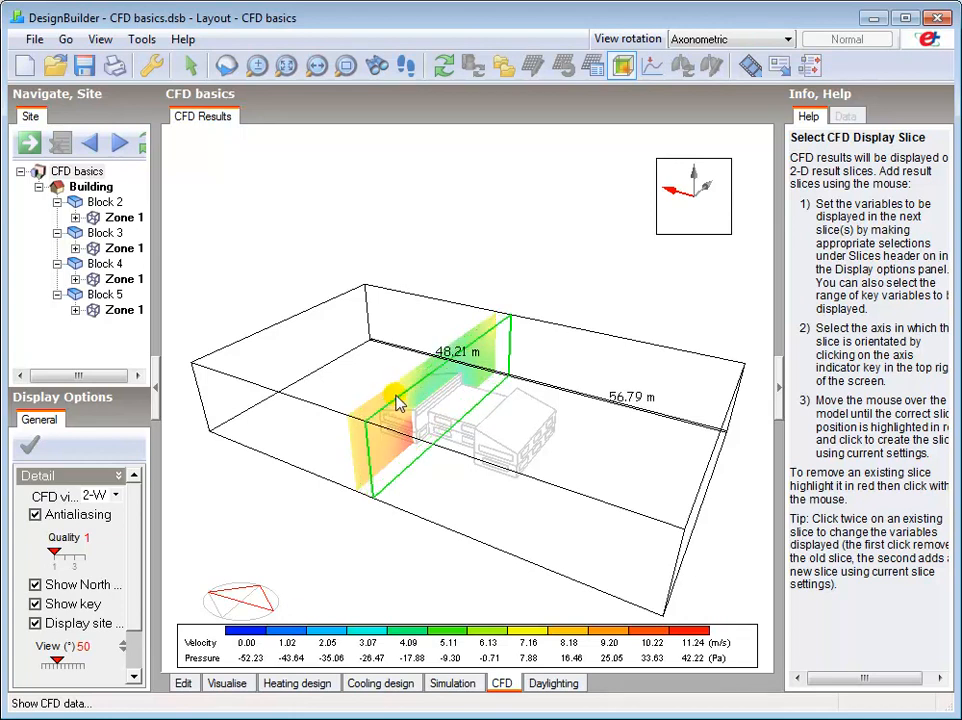
pyautogui.rightClick(391, 400)
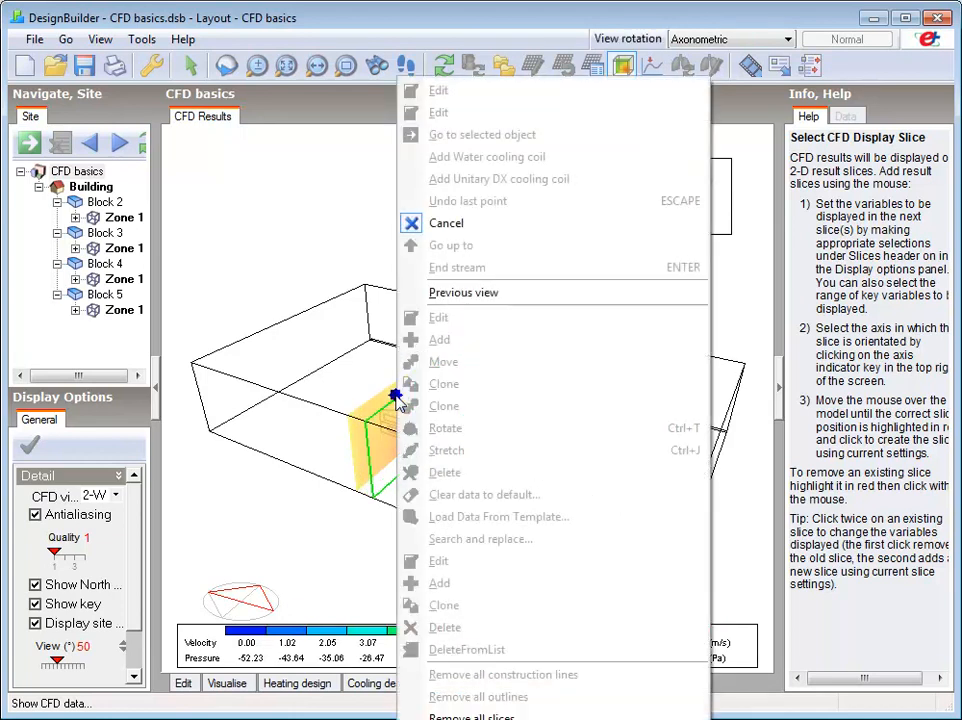
pyautogui.click(452, 225)
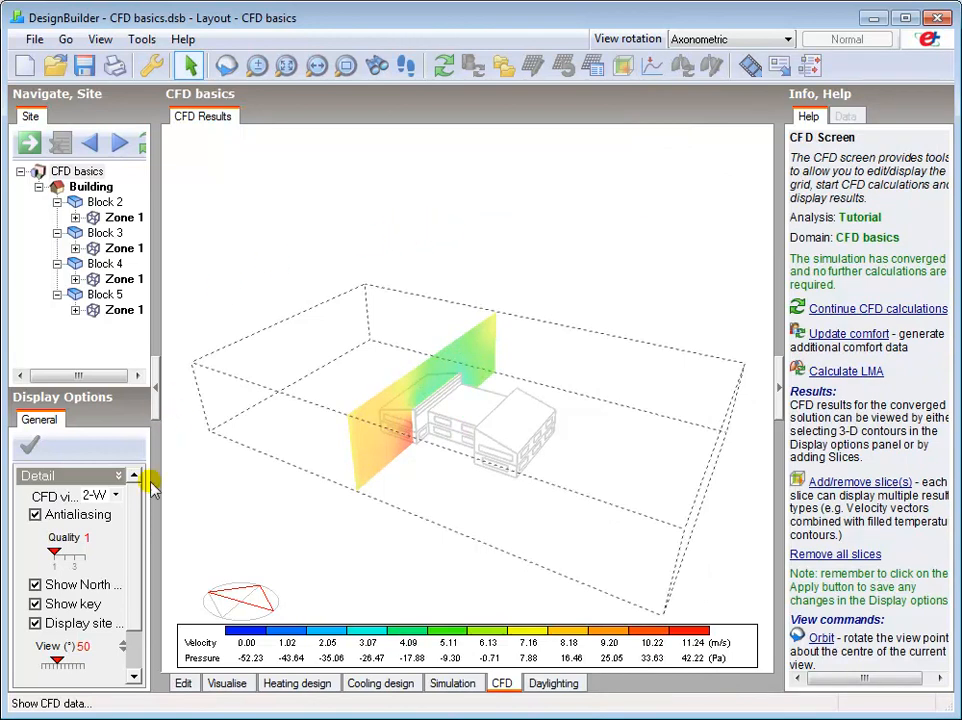
# - Check which variables the slice settings display, and examine the pressure contours and velocity vectors on the slice close to the building
pyautogui.scroll(-1, 138, 584)
pyautogui.click(118, 652)
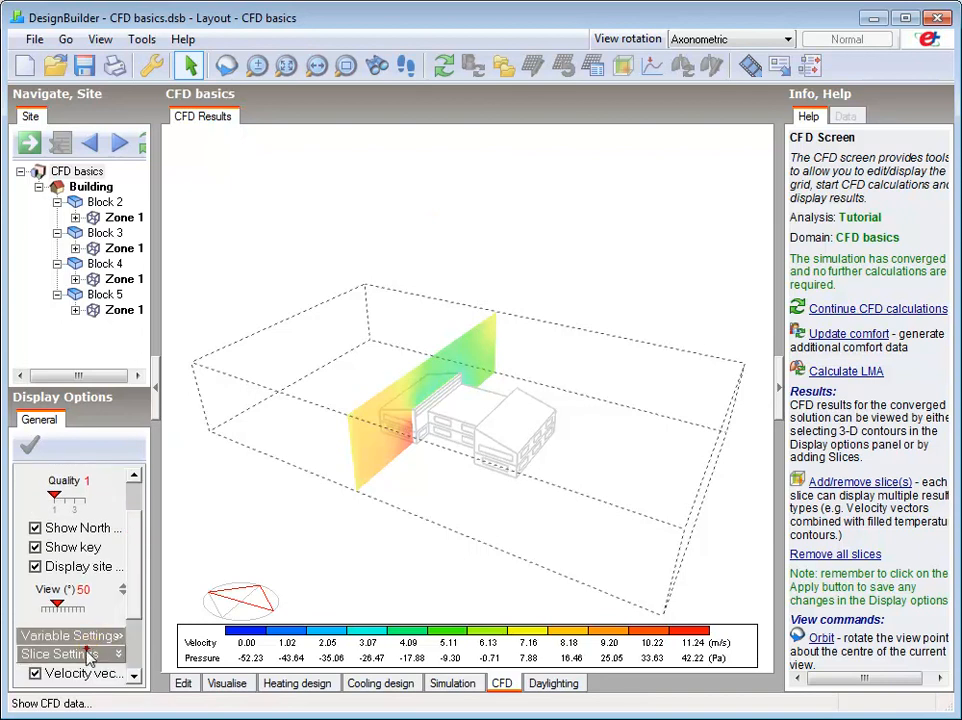
pyautogui.scroll(-2, 128, 648)
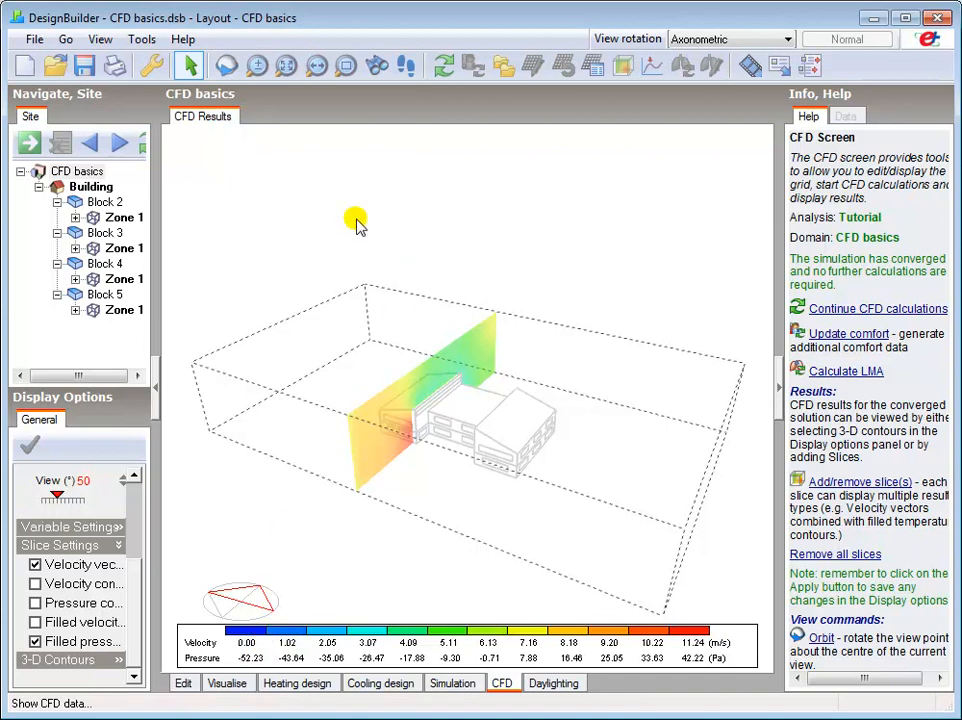
pyautogui.click(345, 65)
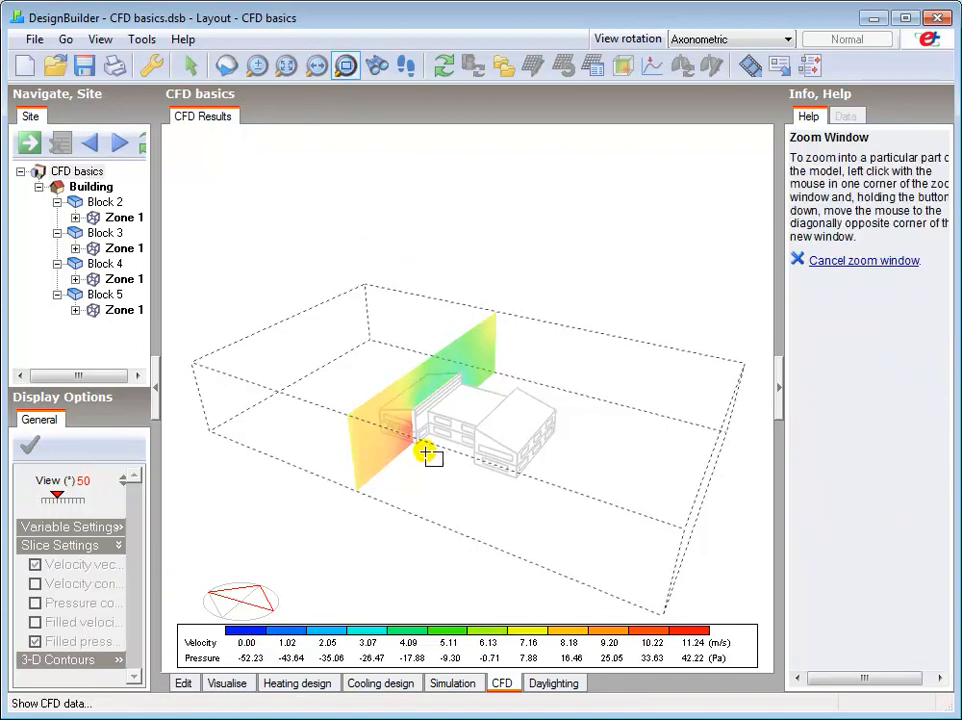
pyautogui.moveTo(482, 459); pyautogui.dragTo(356, 352)
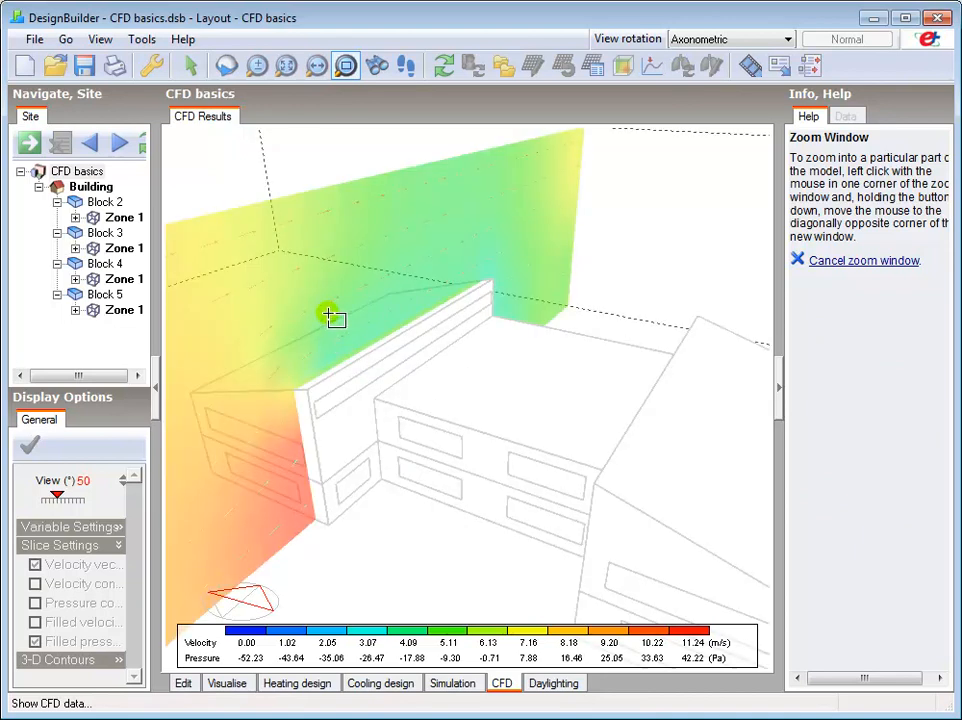
pyautogui.rightClick(330, 317)
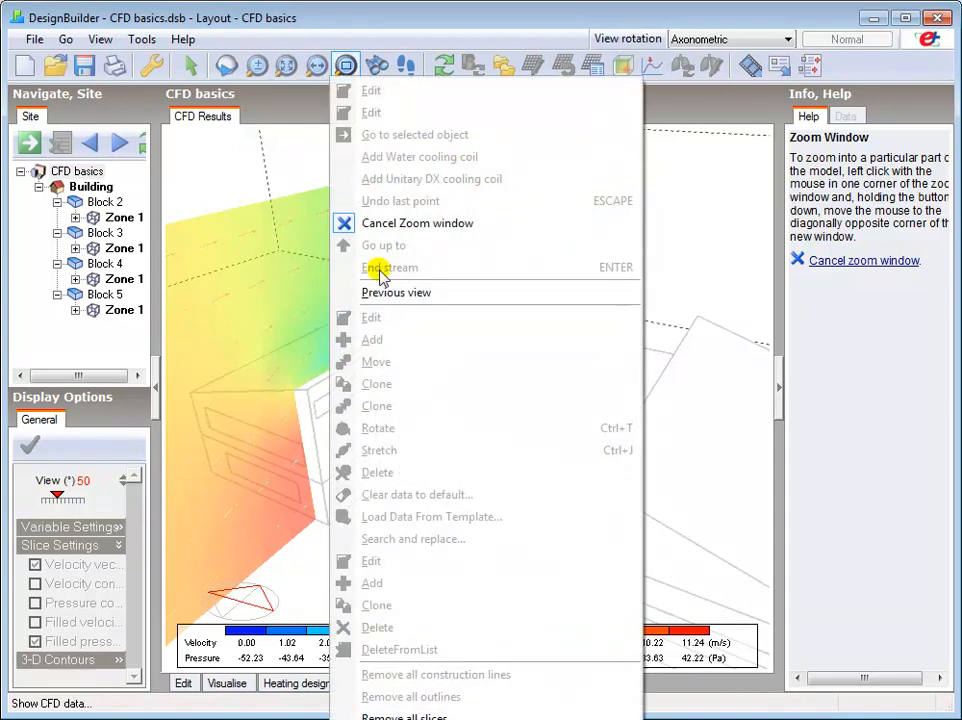
pyautogui.click(396, 224)
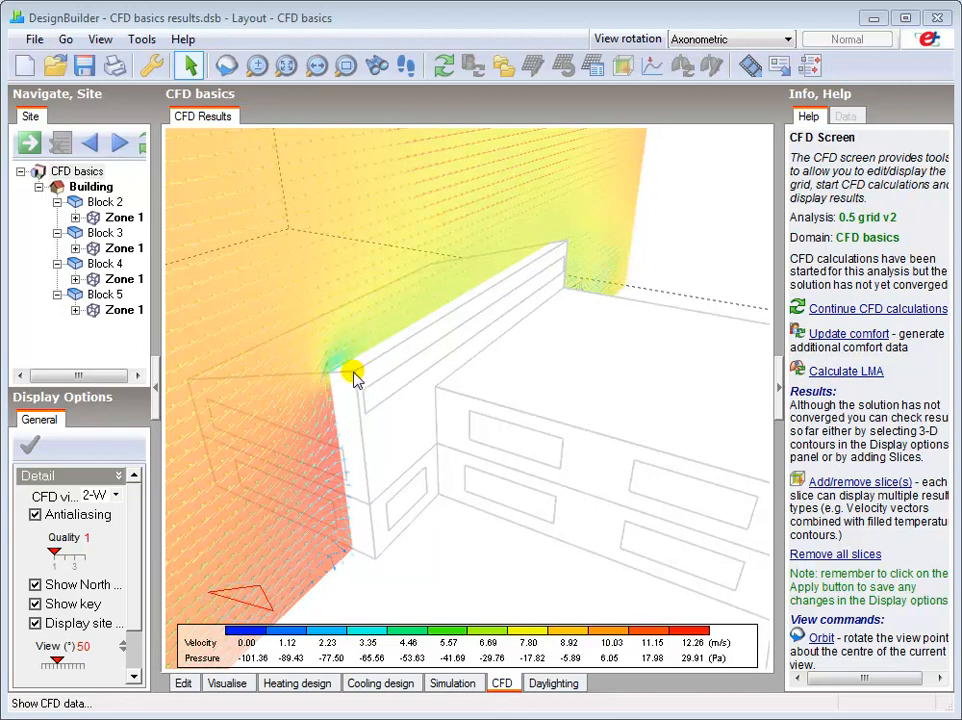
# - Remove the existing vertical slice through the end wing and add a horizontal result slice through the building's lower storey
pyautogui.scroll(-5, 444, 392)
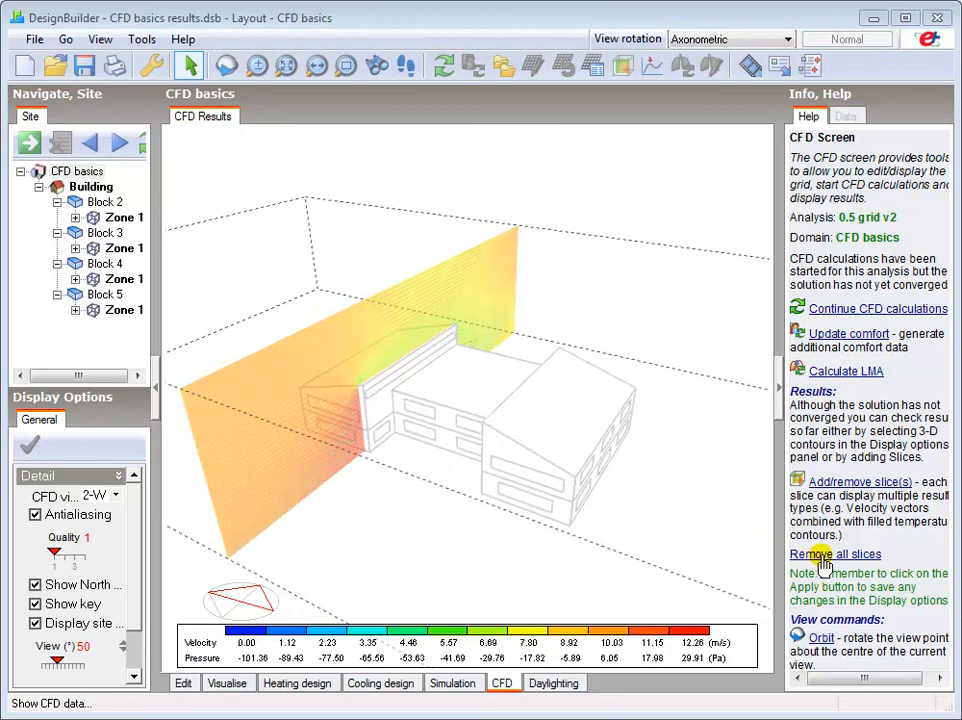
pyautogui.click(838, 483)
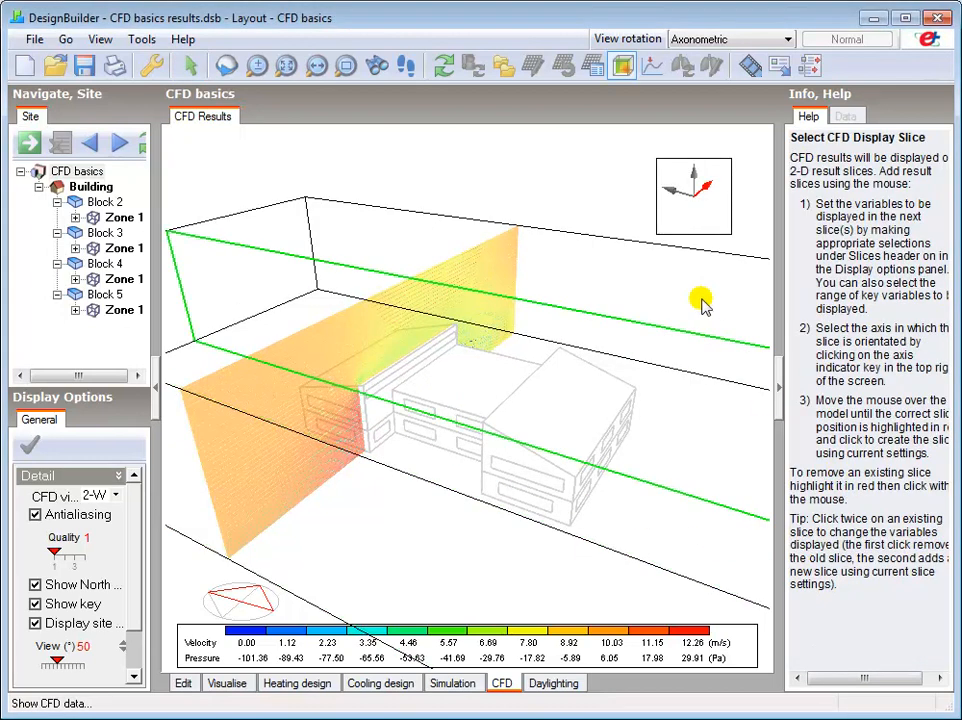
pyautogui.click(670, 192)
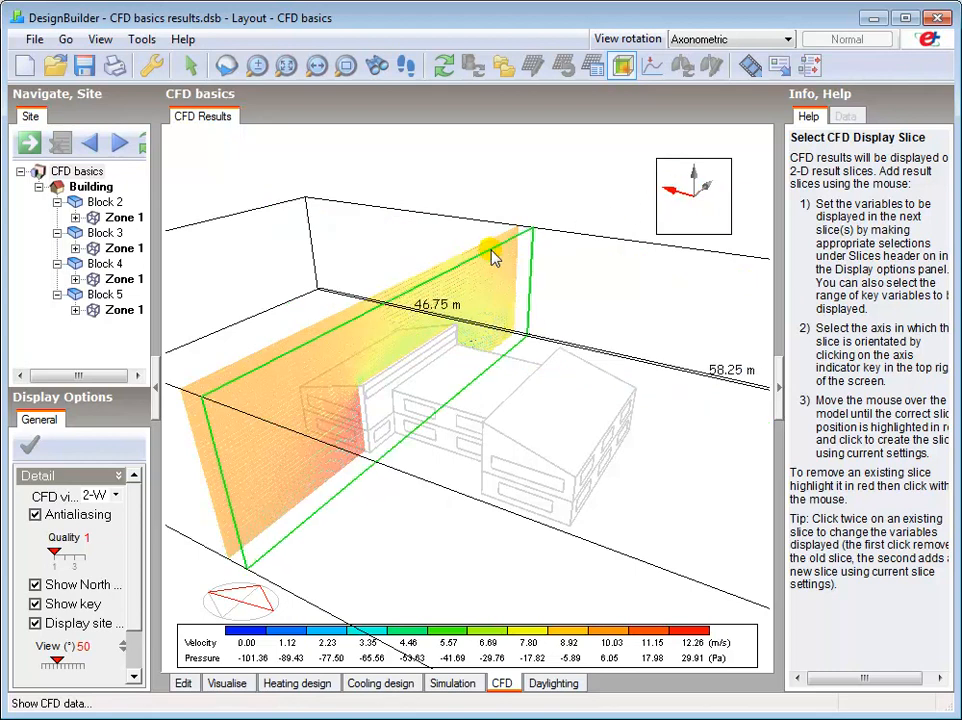
pyautogui.click(441, 266)
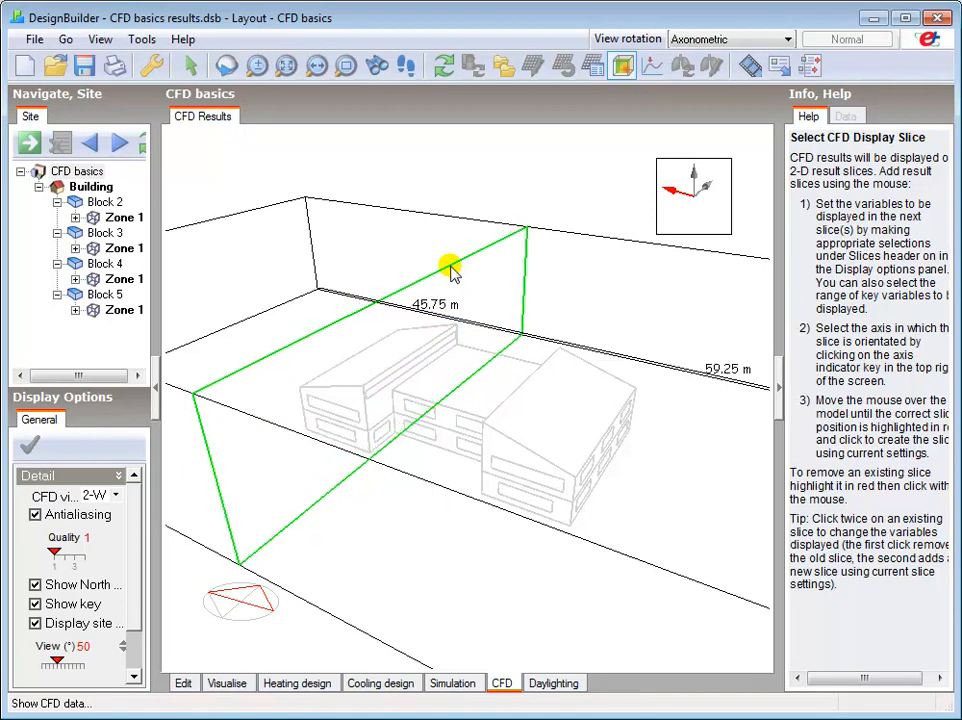
pyautogui.click(692, 169)
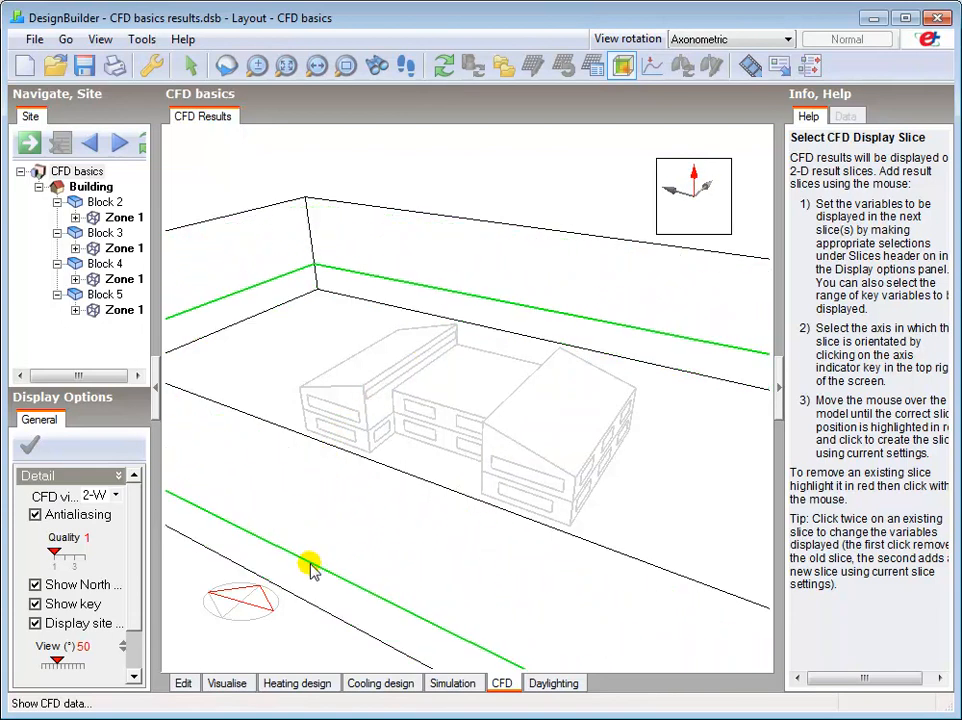
pyautogui.click(311, 578)
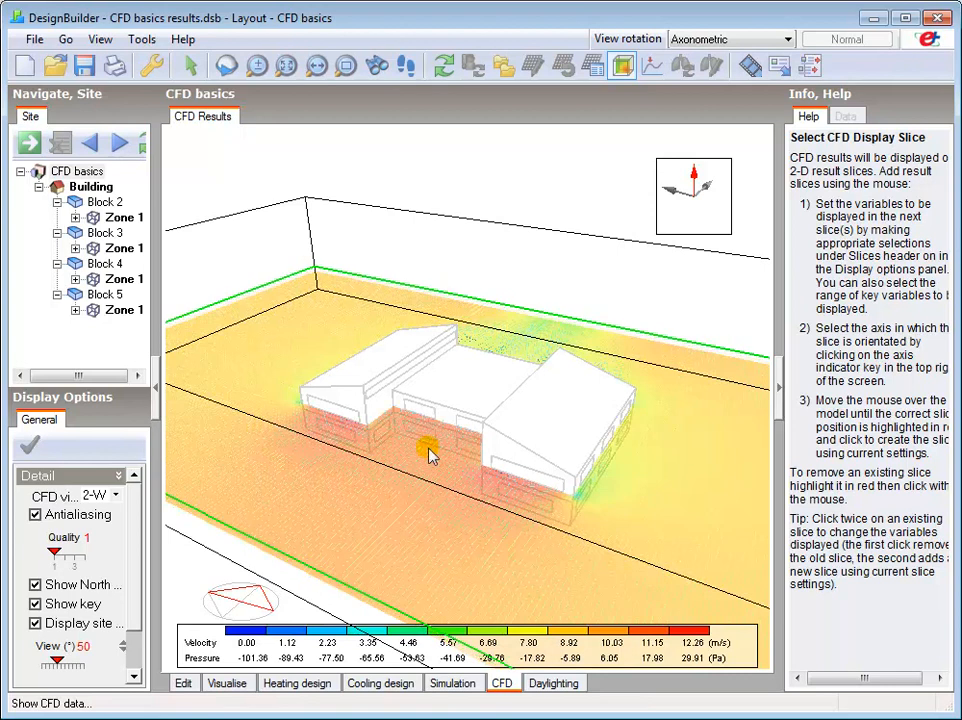
# - Examine the pressure contours and velocity vectors around the building on the horizontal slice, from a rotated angle and in Plan view
pyautogui.click(226, 65)
pyautogui.moveTo(251, 483); pyautogui.dragTo(448, 525)
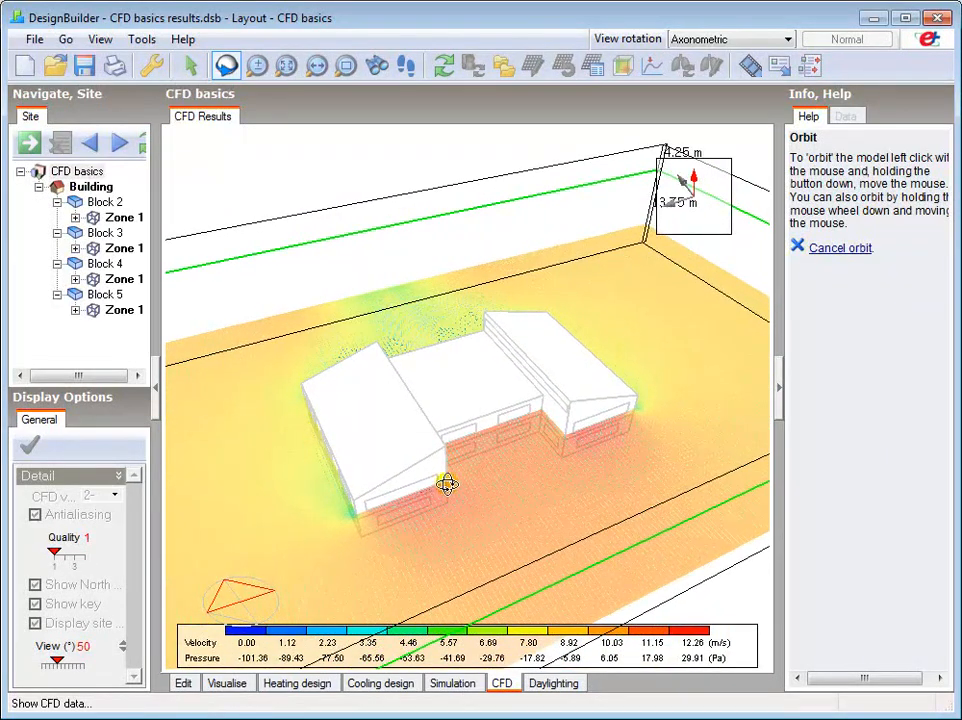
pyautogui.click(698, 38)
pyautogui.click(688, 58)
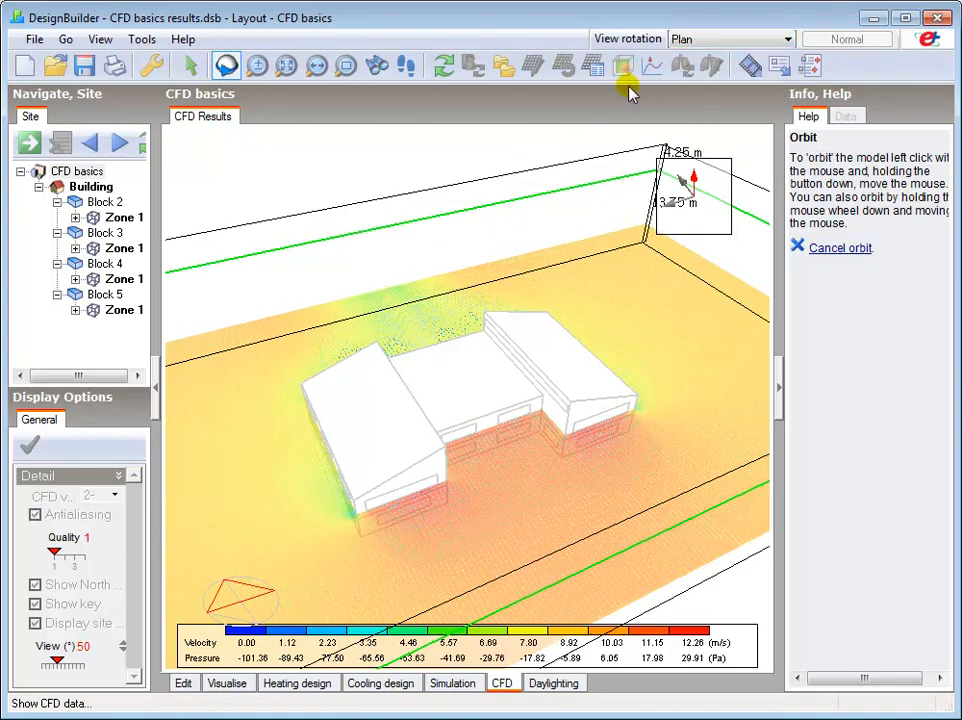
pyautogui.click(347, 66)
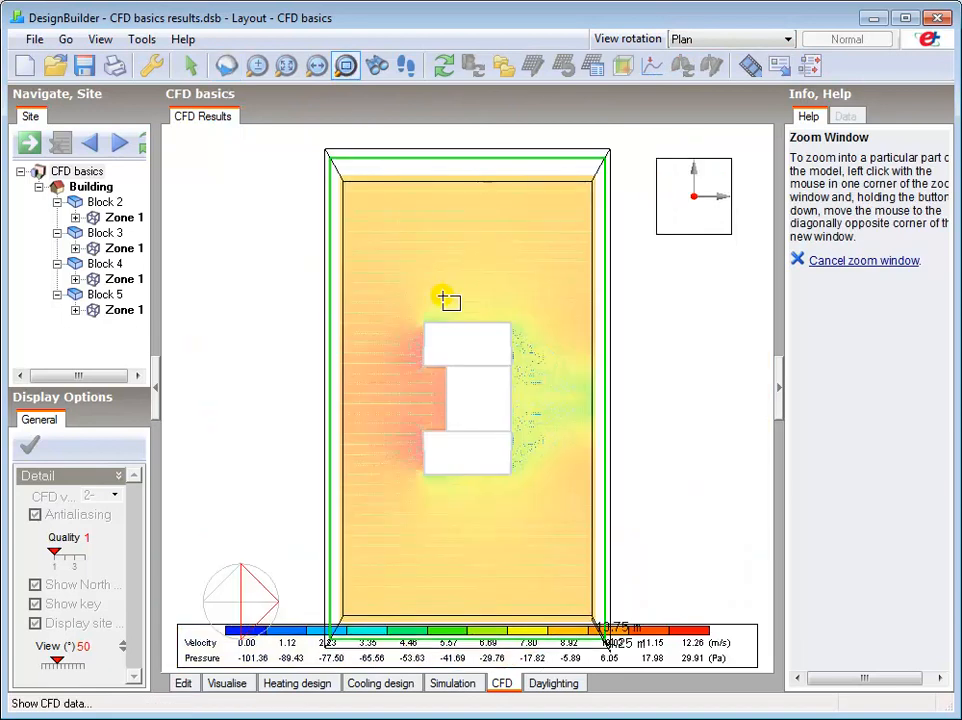
pyautogui.moveTo(590, 494); pyautogui.dragTo(351, 325)
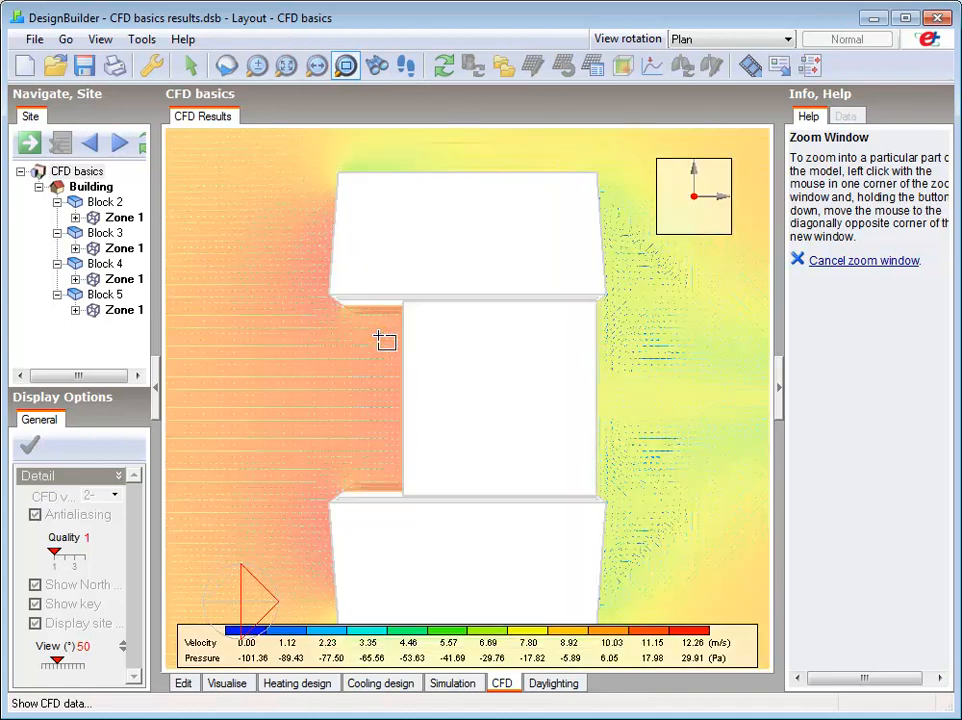
pyautogui.rightClick(441, 337)
pyautogui.click(455, 221)
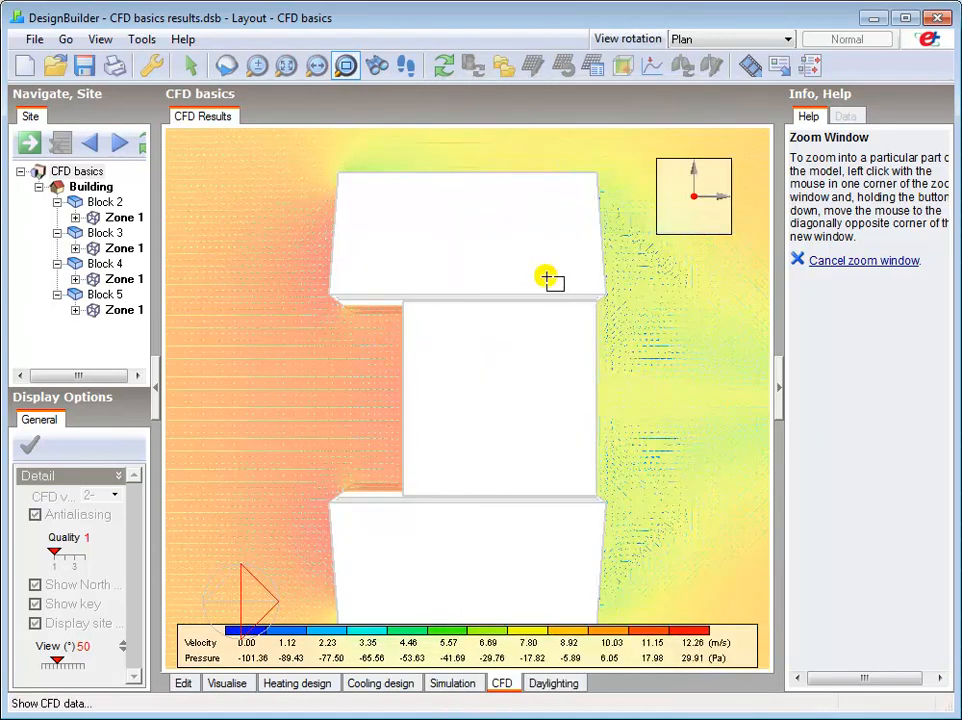
pyautogui.click(516, 279)
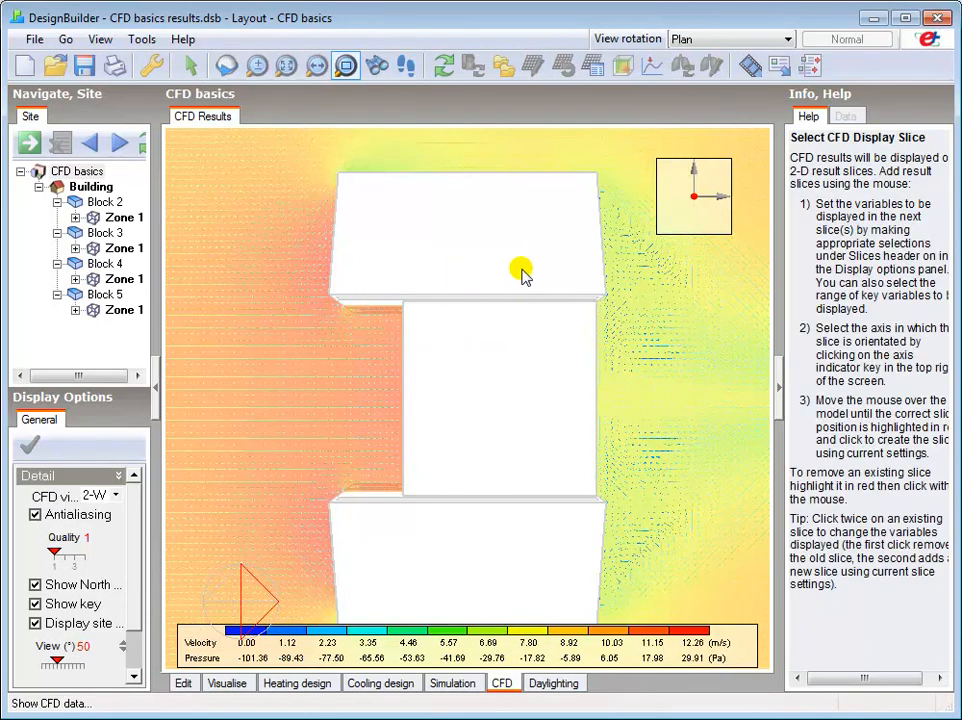